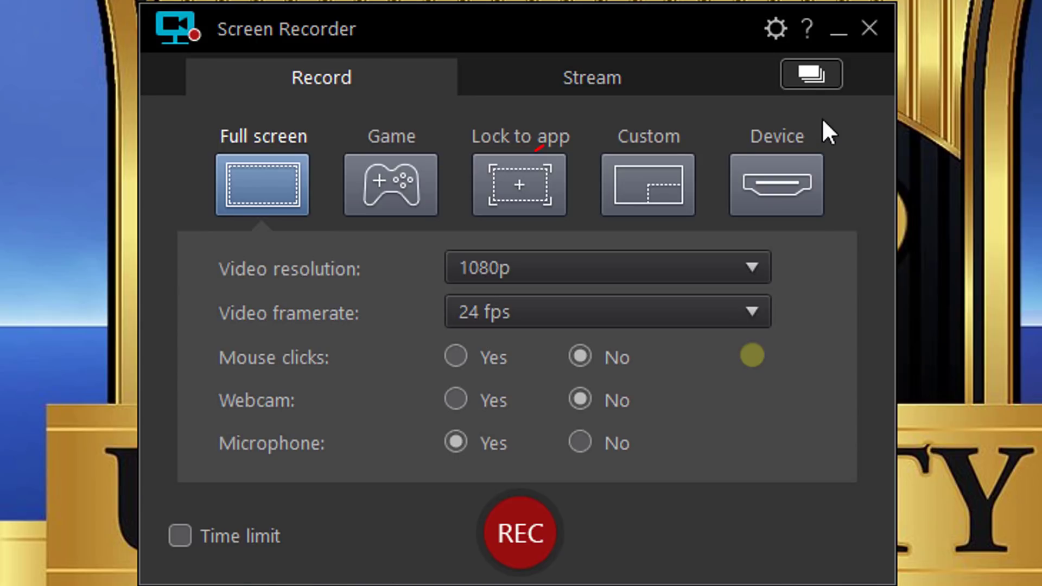
# - Open the Preferences dialog from the gear icon to show the General page
pyautogui.click(776, 30)
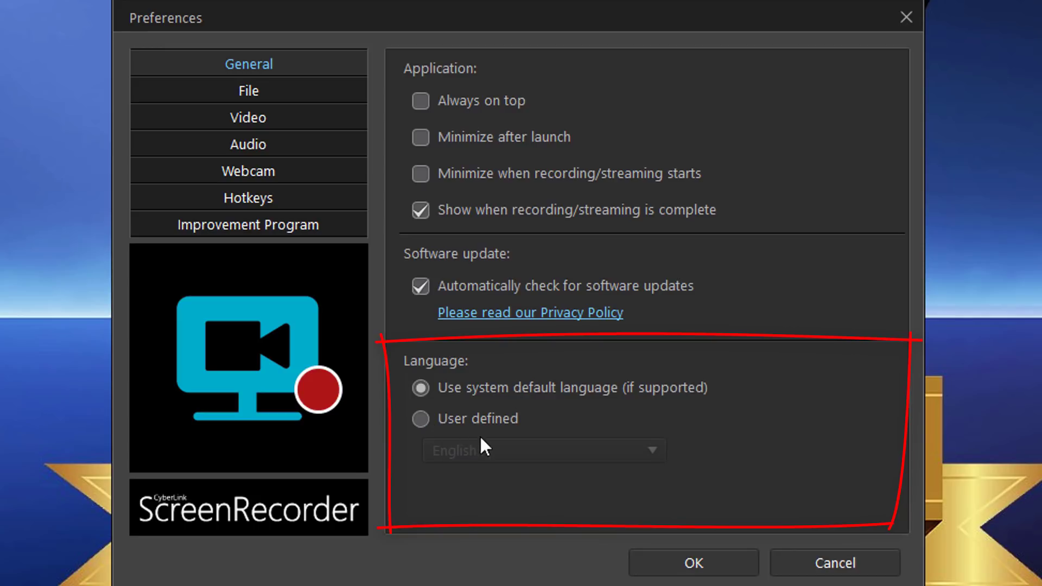
# - Browse the user-defined language list, revert to system default language, then show File settings
pyautogui.click(413, 425)
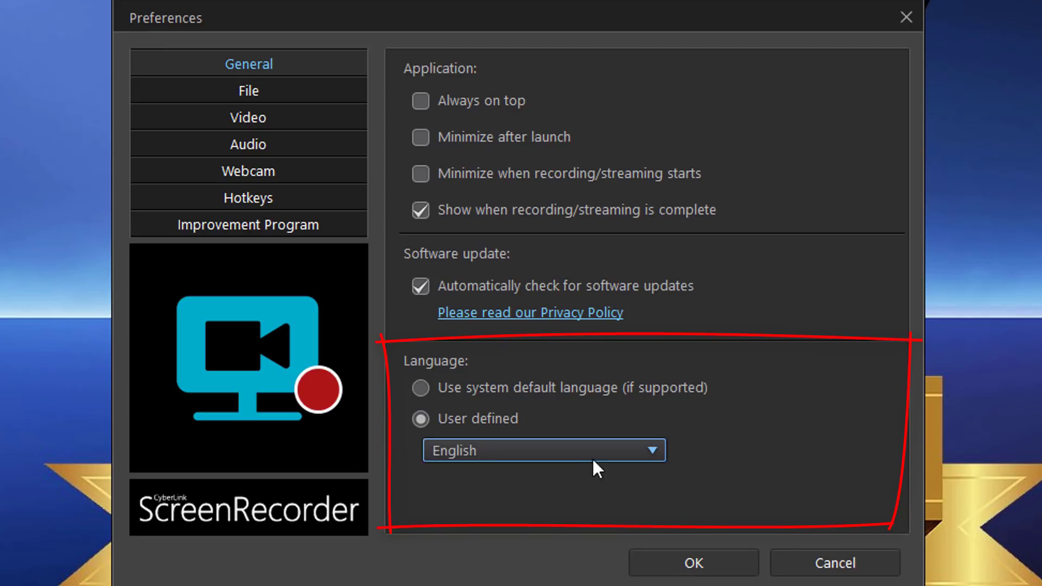
pyautogui.click(653, 452)
pyautogui.scroll(-1, 659, 553)
pyautogui.scroll(1, 668, 521)
pyautogui.click(419, 389)
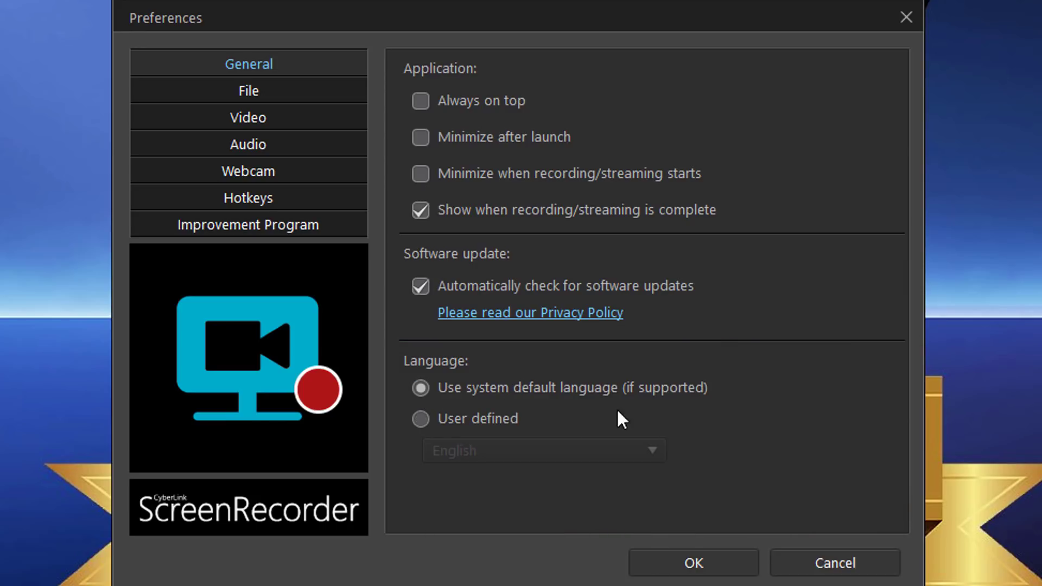
pyautogui.click(276, 87)
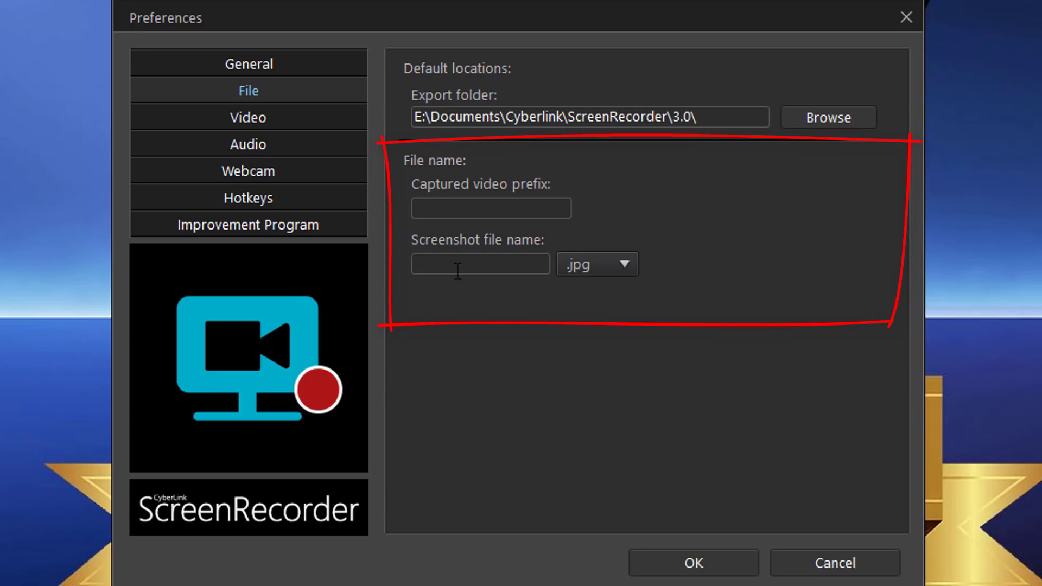
# - Check the screenshot format options, keep .jpg, then switch to the Video page
pyautogui.click(624, 264)
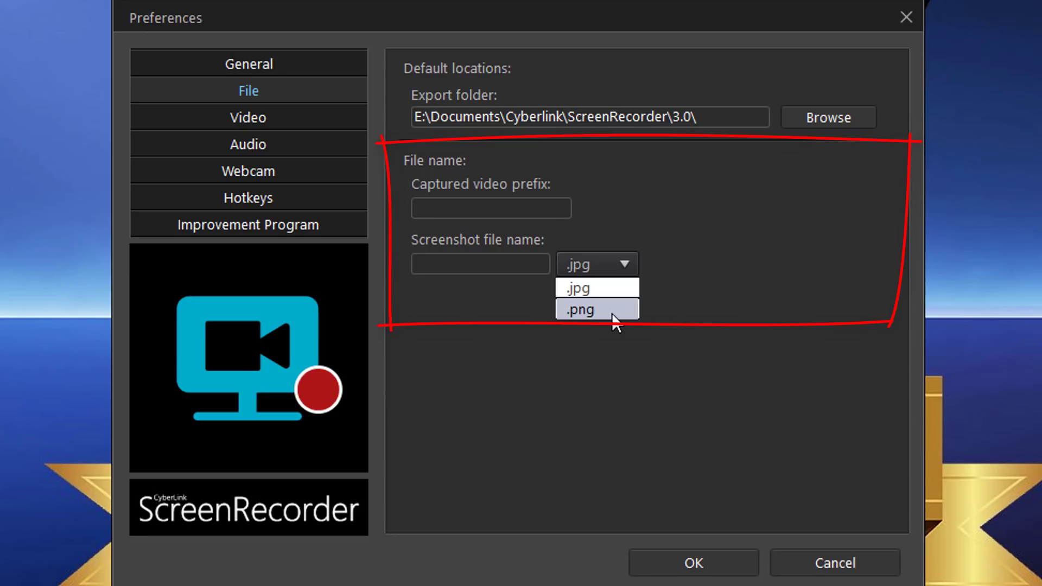
pyautogui.click(670, 303)
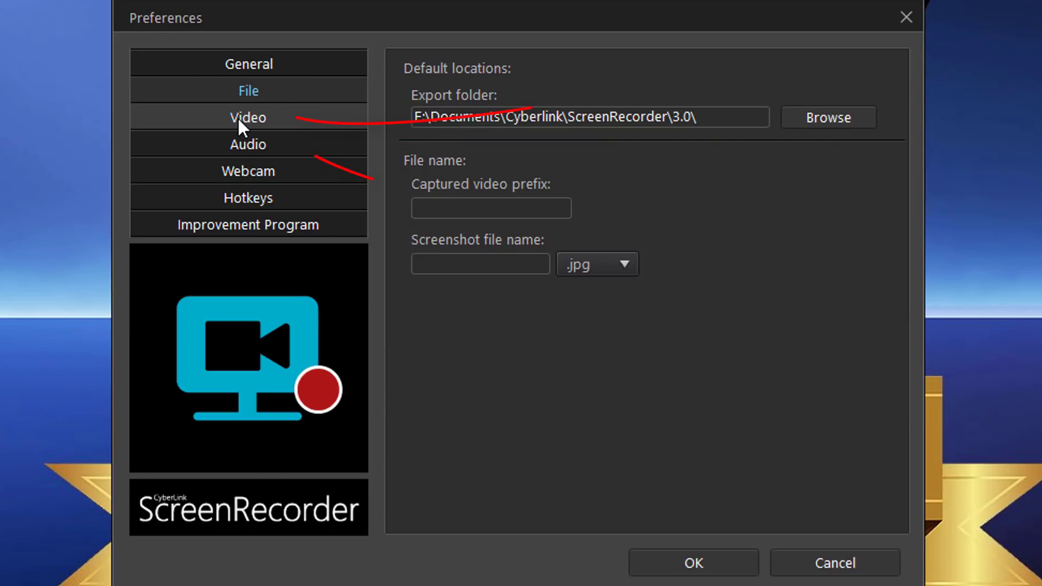
pyautogui.click(292, 120)
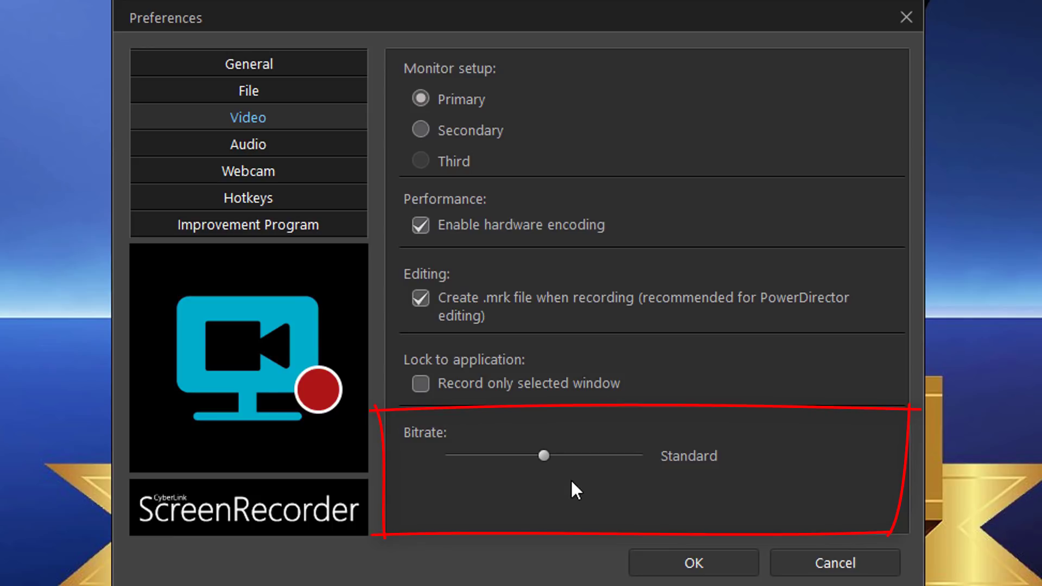
# - Try video bitrate Low and High, return it to Standard, then show Audio settings
pyautogui.click(481, 457)
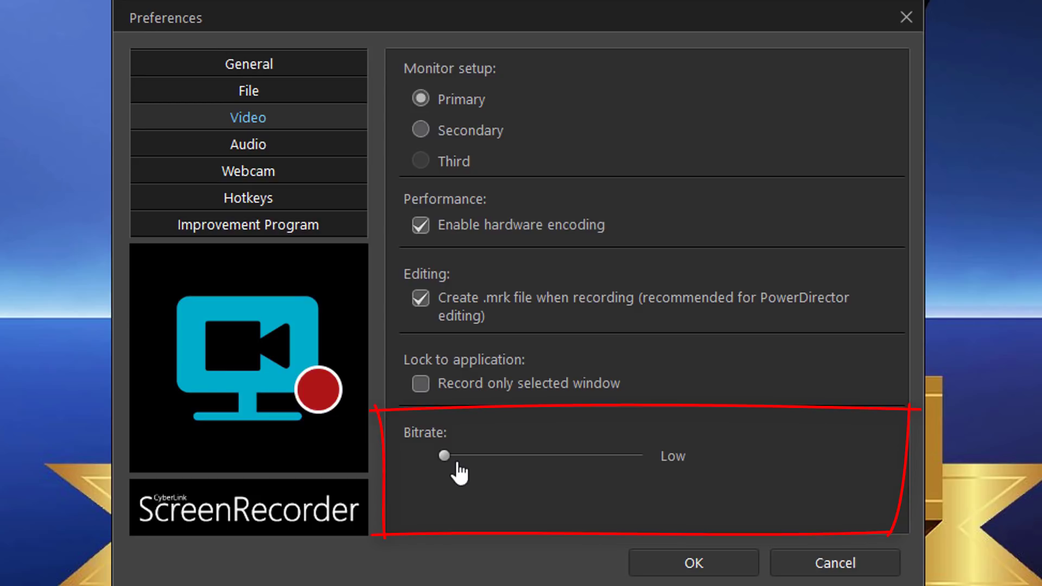
pyautogui.click(639, 461)
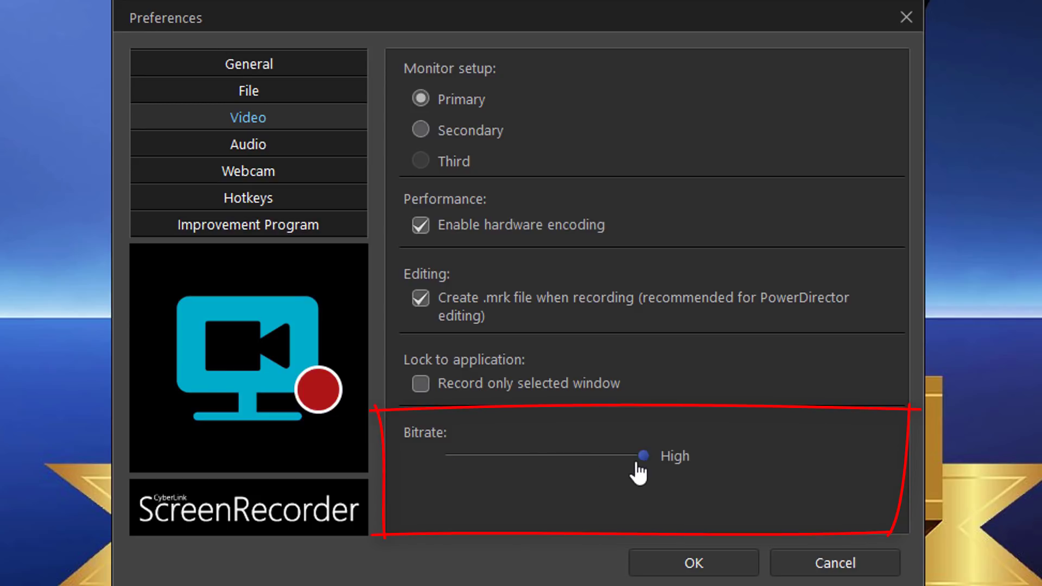
pyautogui.click(541, 457)
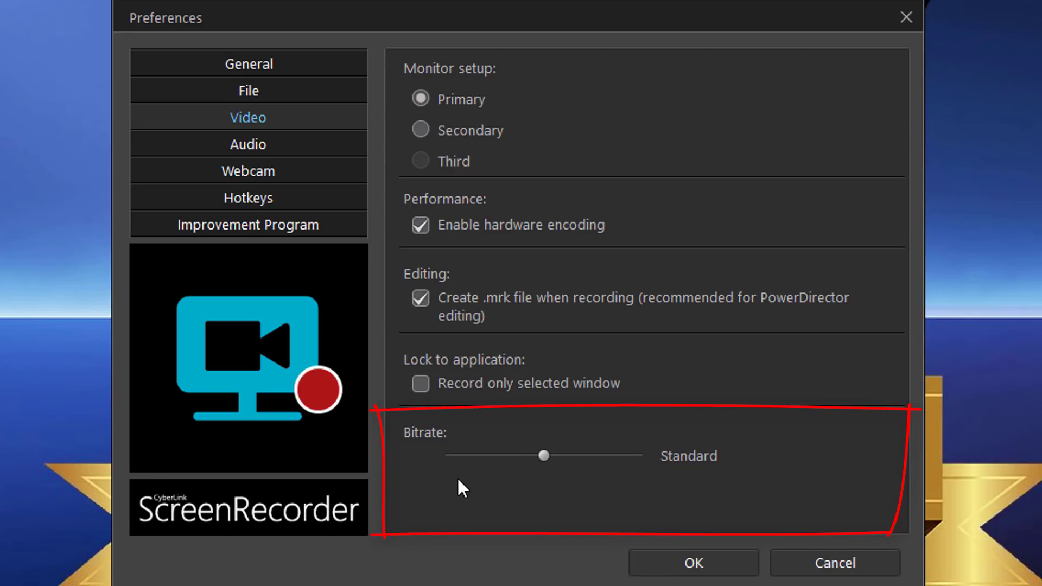
pyautogui.click(270, 151)
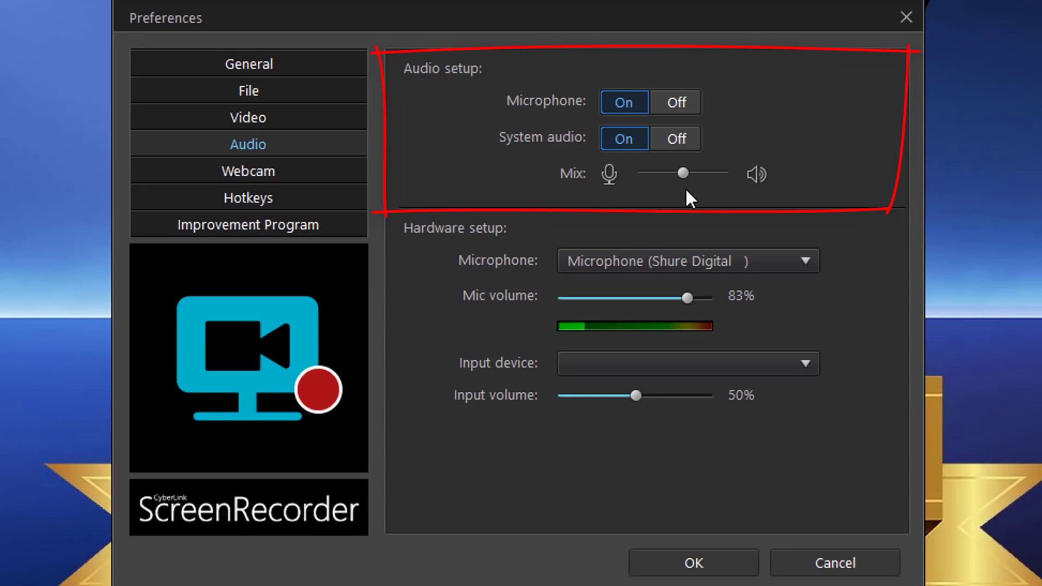
pyautogui.click(729, 174)
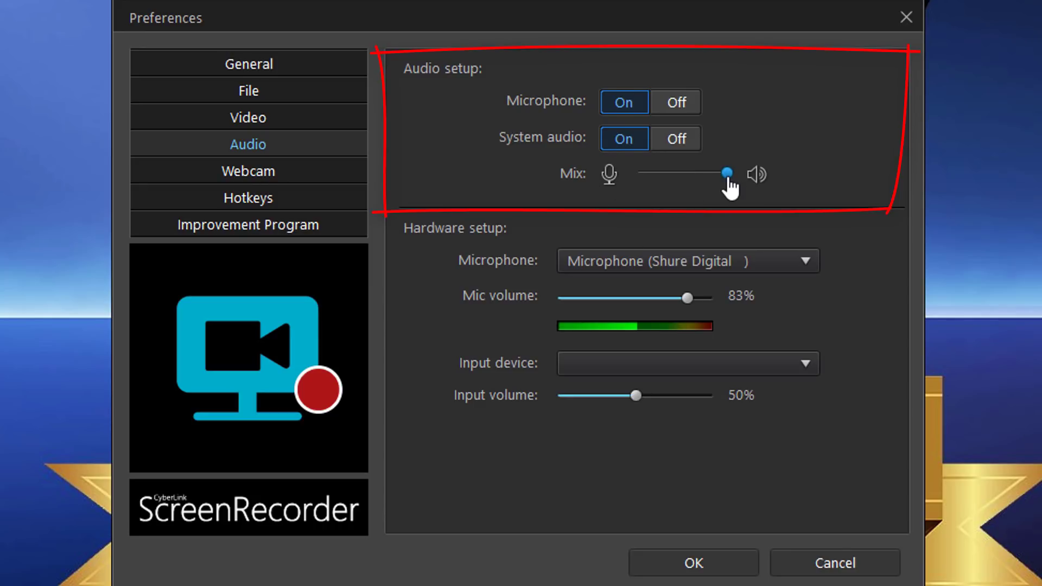
pyautogui.click(645, 174)
pyautogui.click(685, 174)
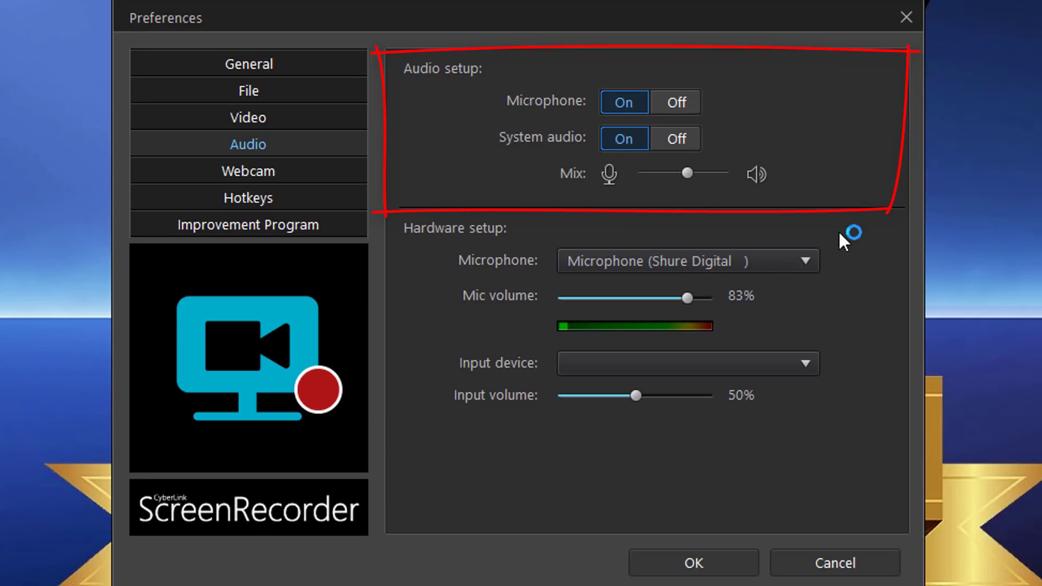
pyautogui.moveTo(686, 175)
pyautogui.mouseDown()
pyautogui.moveTo(635, 188)
pyautogui.moveTo(686, 177)
pyautogui.moveTo(658, 175)
pyautogui.moveTo(708, 175)
pyautogui.moveTo(683, 175)
pyautogui.mouseUp()
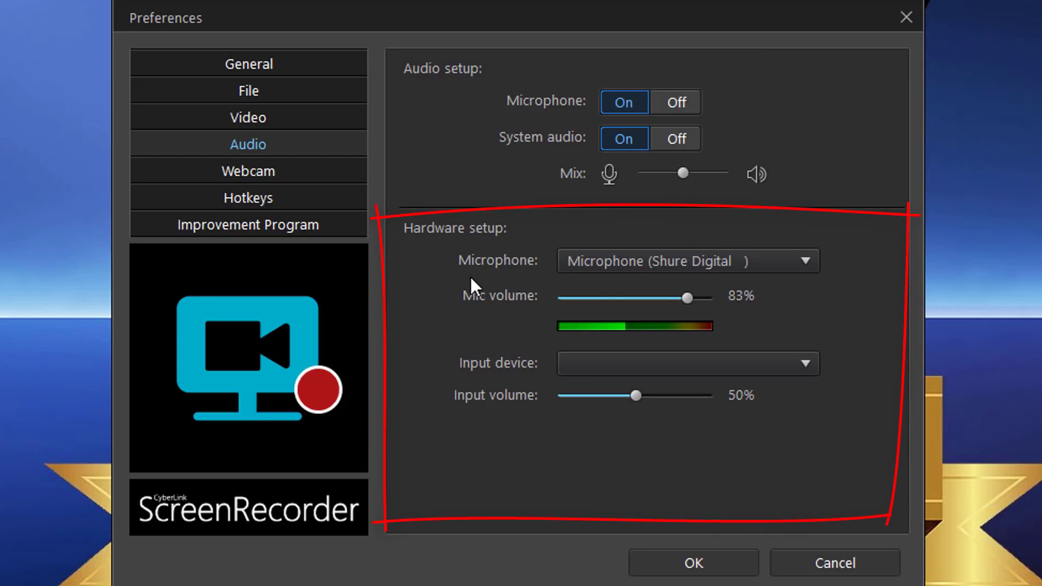
pyautogui.click(800, 260)
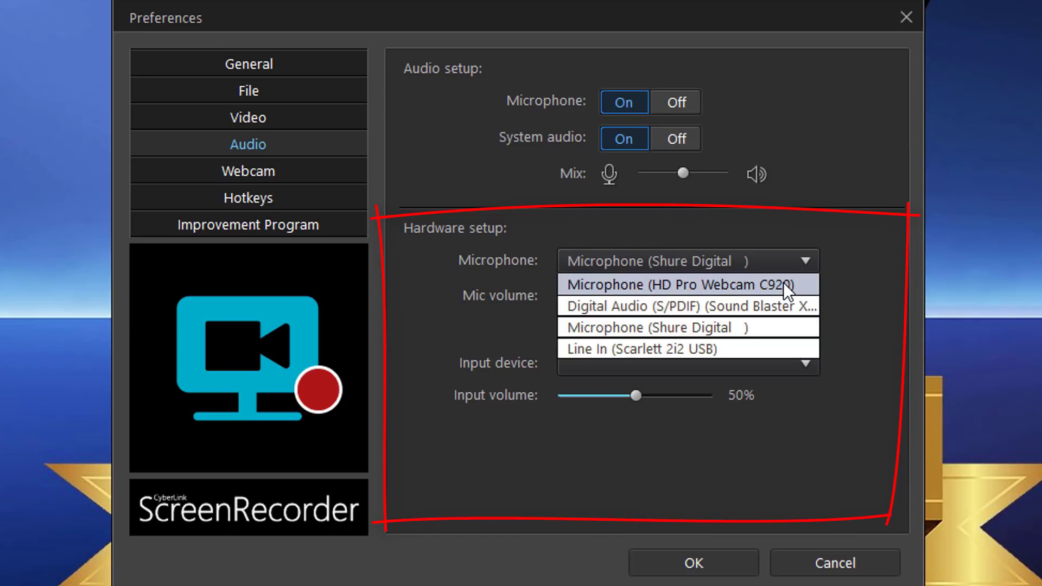
pyautogui.click(856, 239)
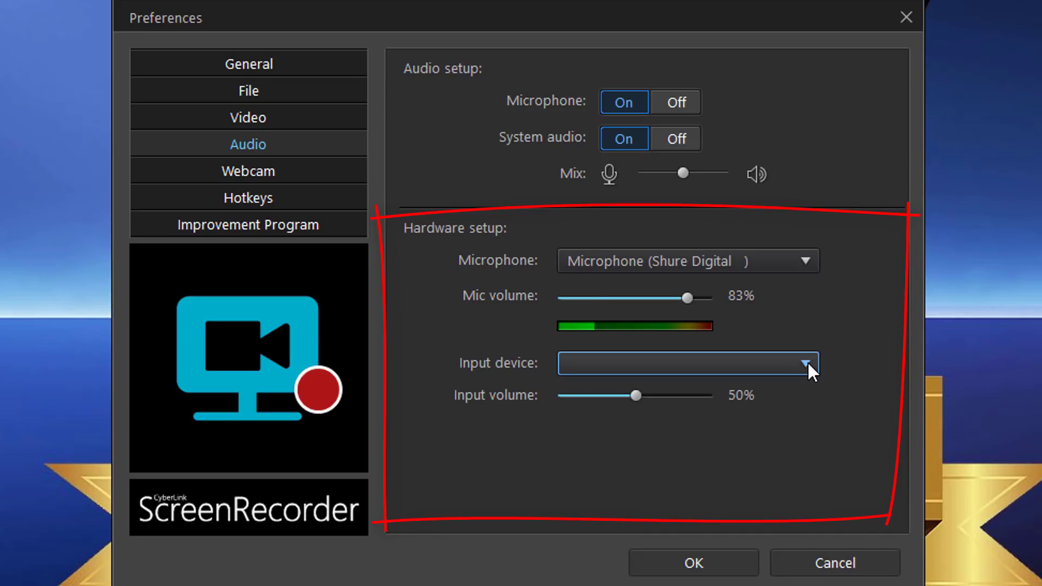
pyautogui.click(806, 361)
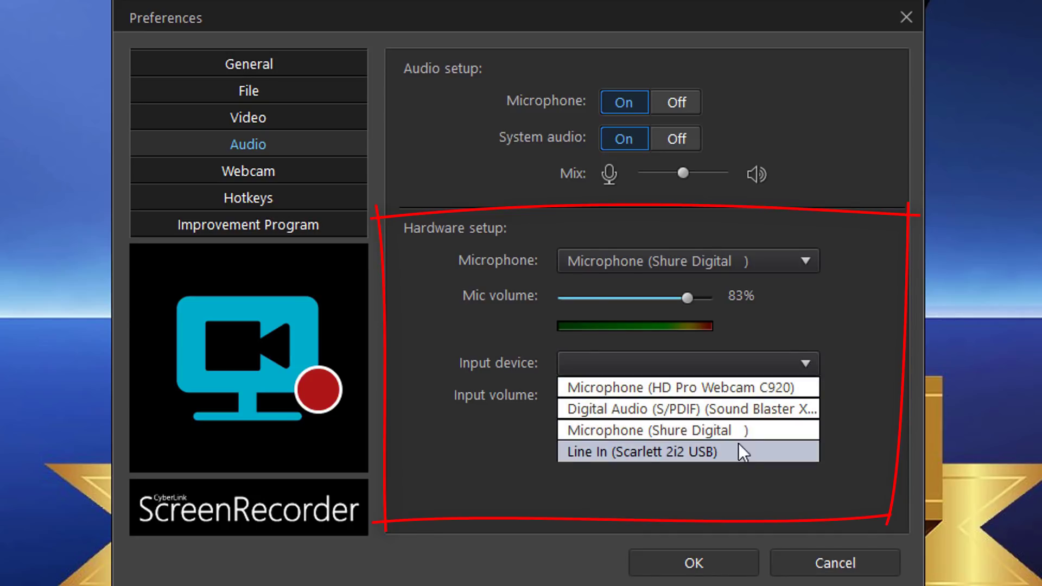
pyautogui.click(869, 378)
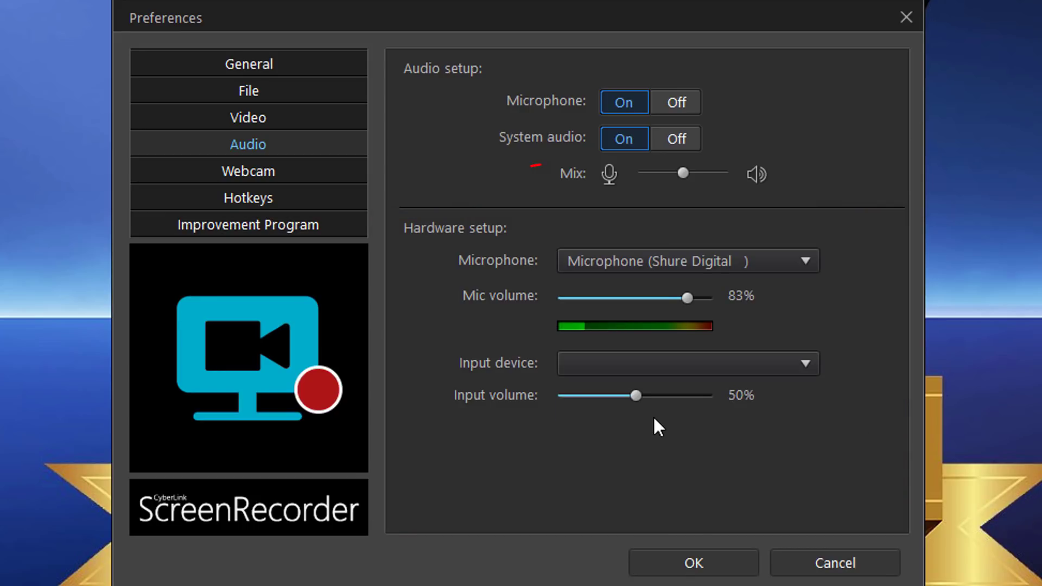
# - Show the Webcam page with the Logitech HD Pro Webcam C920 and move the dialog left
pyautogui.click(282, 178)
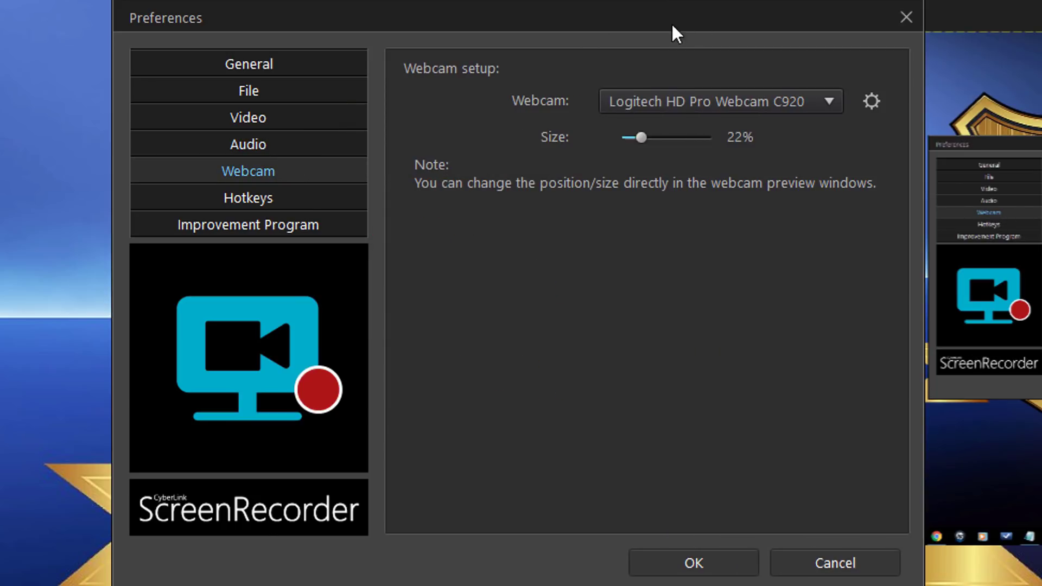
pyautogui.moveTo(677, 24); pyautogui.dragTo(415, 21)
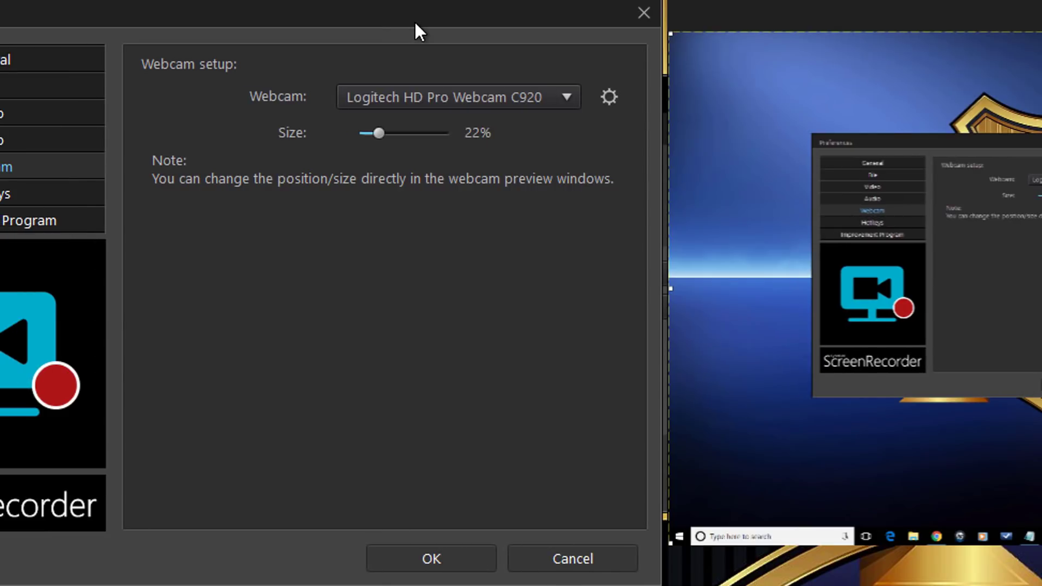
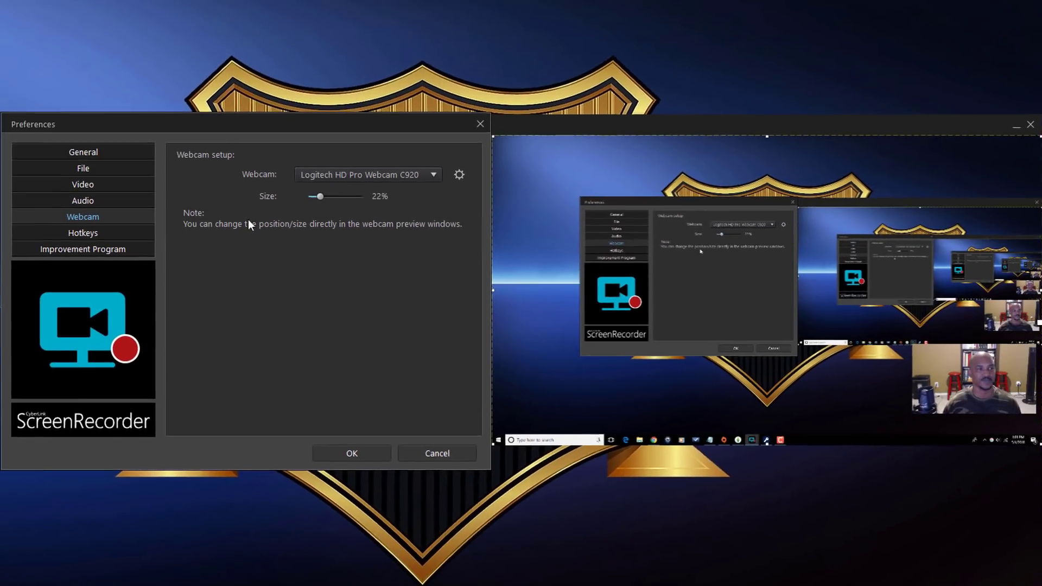
# - Try XI100DUSB-HDMI Video as the webcam, then switch back to Logitech HD Pro Webcam C920
pyautogui.click(432, 176)
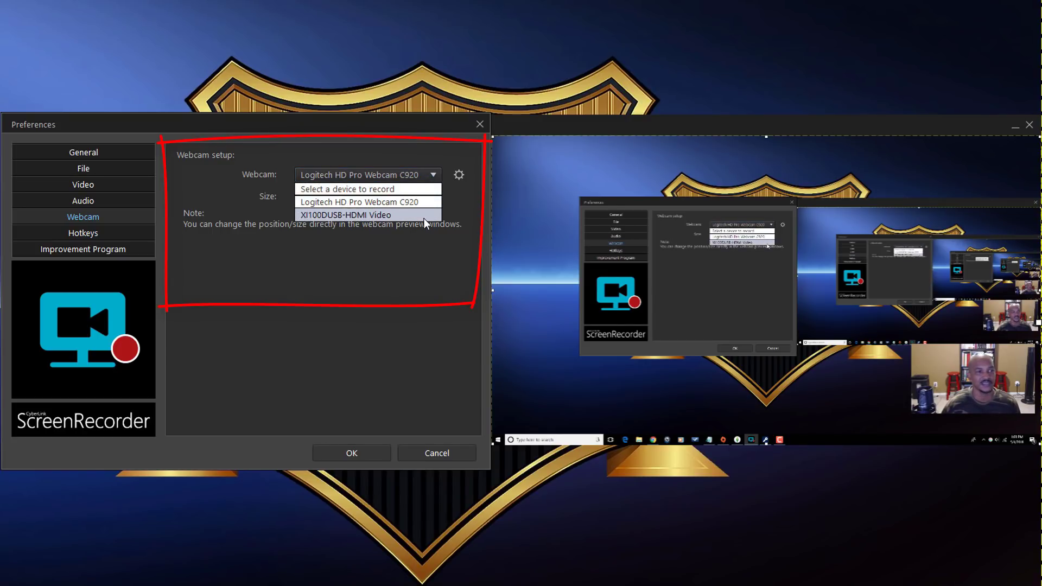
pyautogui.click(420, 213)
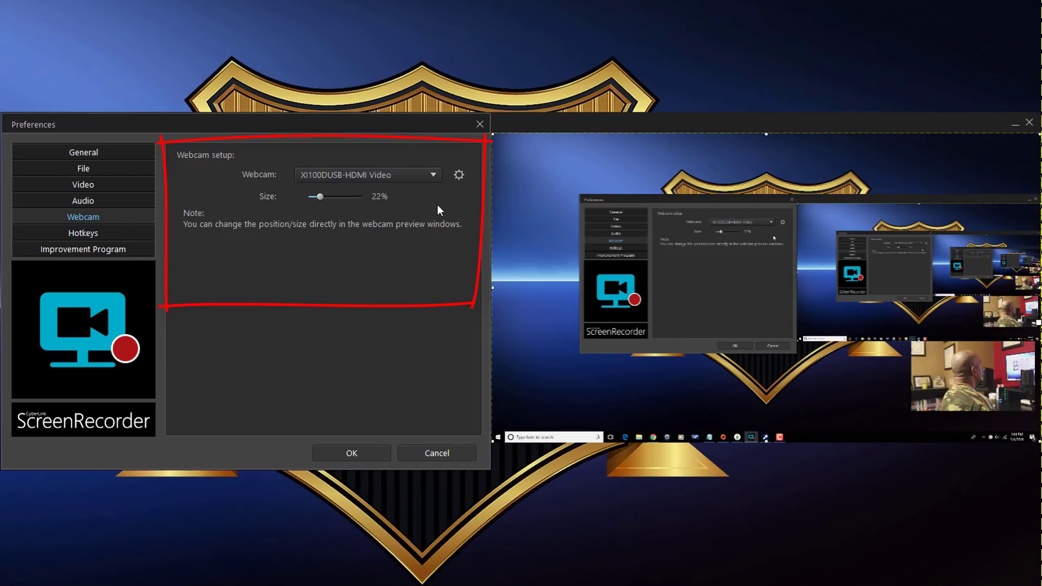
pyautogui.click(436, 177)
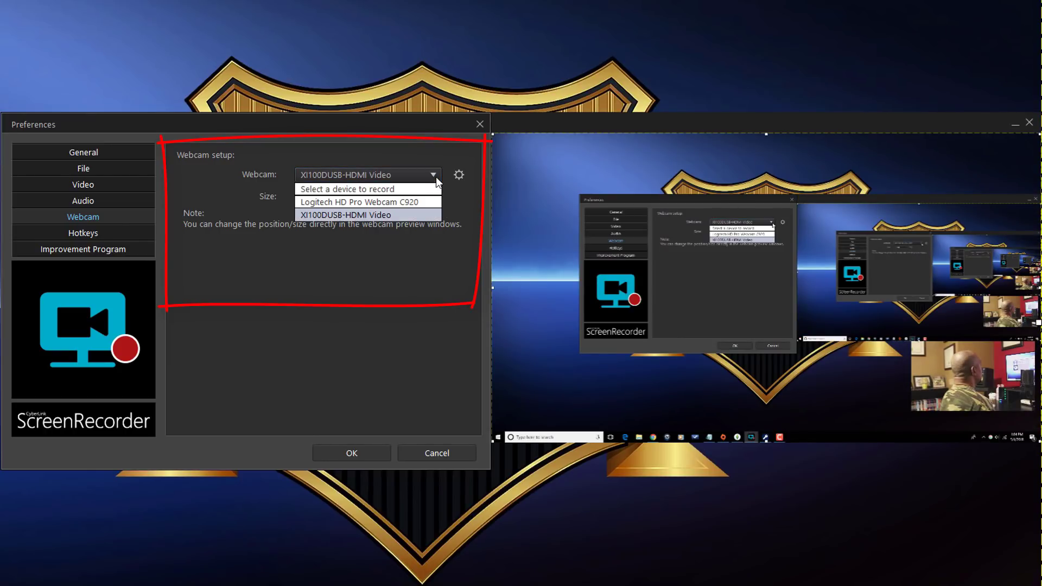
pyautogui.click(425, 203)
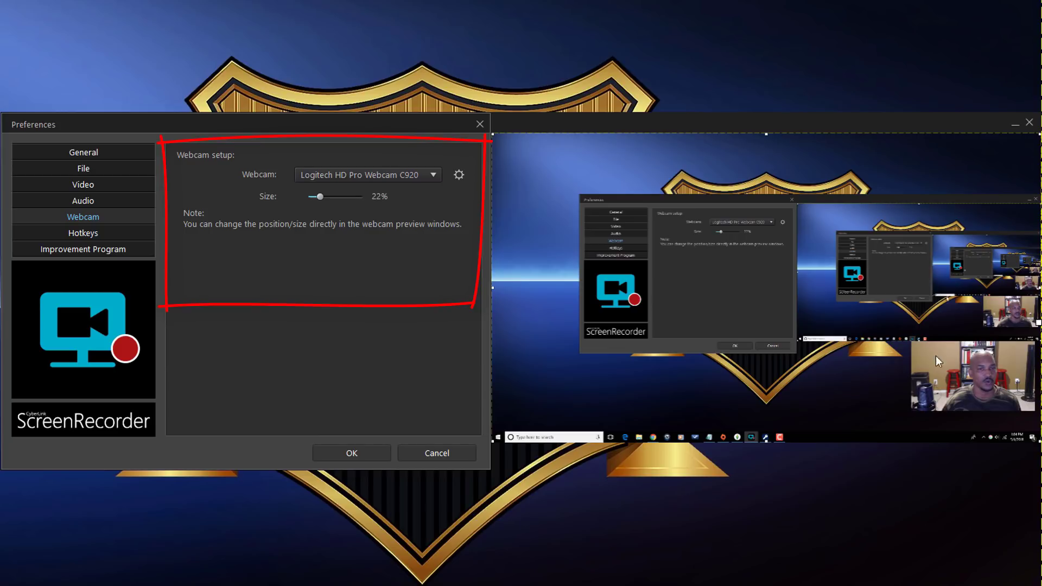
# - Enlarge the webcam overlay to 26% and move it to a new spot in the preview
pyautogui.moveTo(983, 374); pyautogui.dragTo(624, 315)
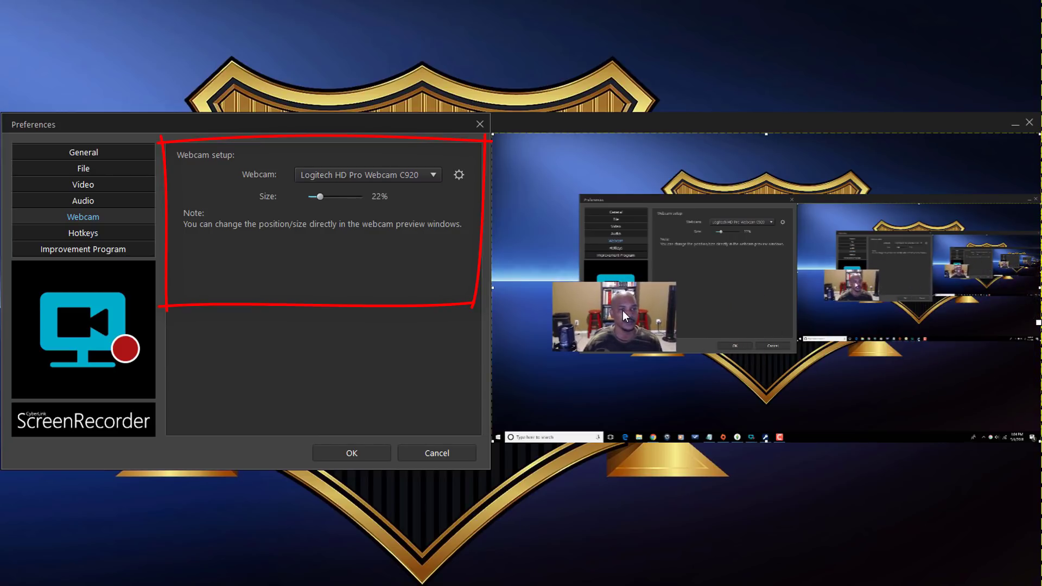
pyautogui.moveTo(319, 200)
pyautogui.mouseDown()
pyautogui.moveTo(333, 199)
pyautogui.moveTo(322, 206)
pyautogui.mouseUp()
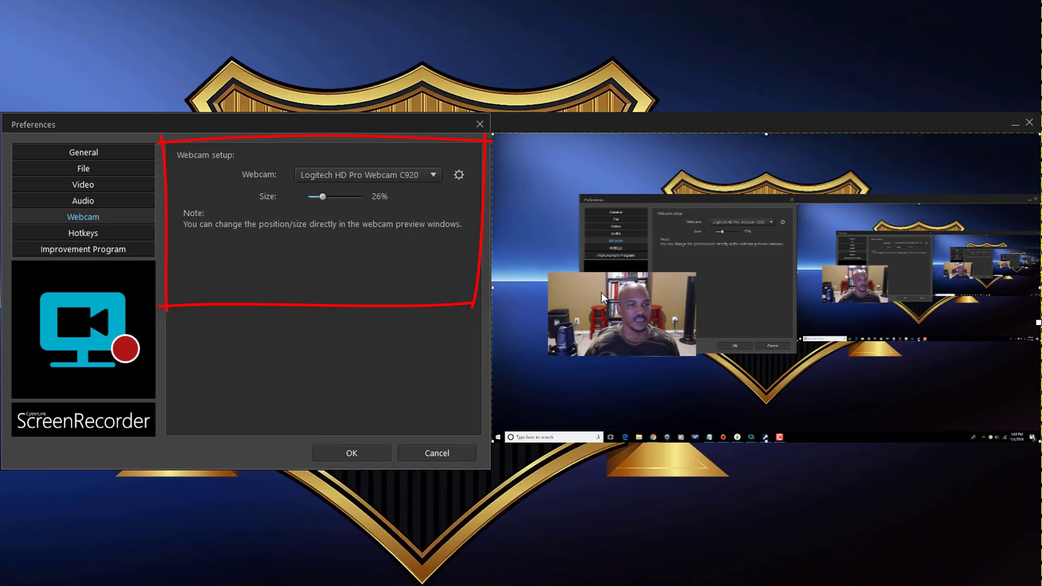
pyautogui.moveTo(753, 261)
pyautogui.mouseDown()
pyautogui.moveTo(553, 173)
pyautogui.moveTo(558, 351)
pyautogui.moveTo(955, 369)
pyautogui.mouseUp()
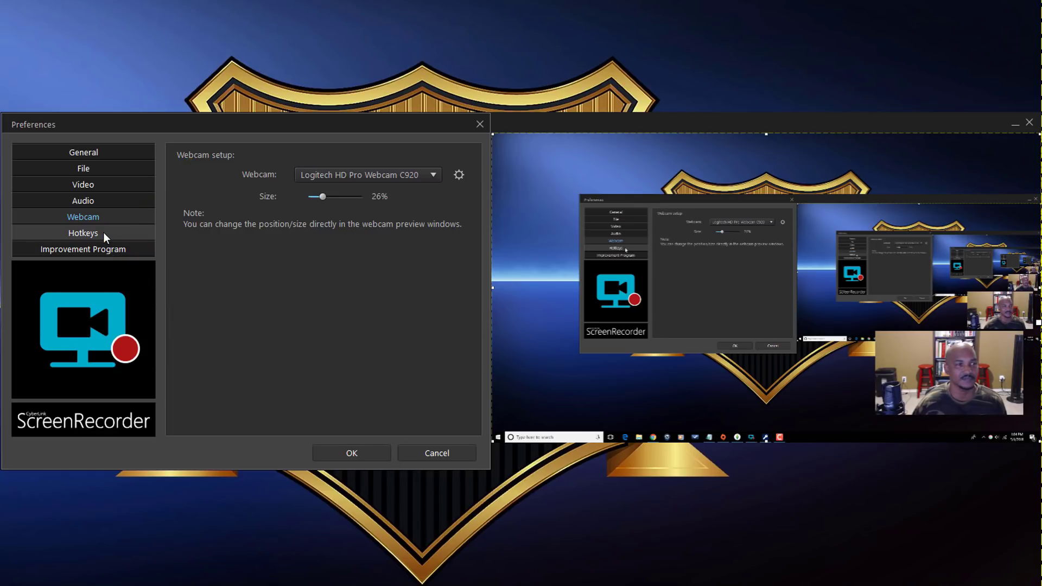
# - Review the Start/Stop (F9) and Pause/Resume (F10) hotkeys unchanged, then view the Improvement Program page
pyautogui.click(106, 238)
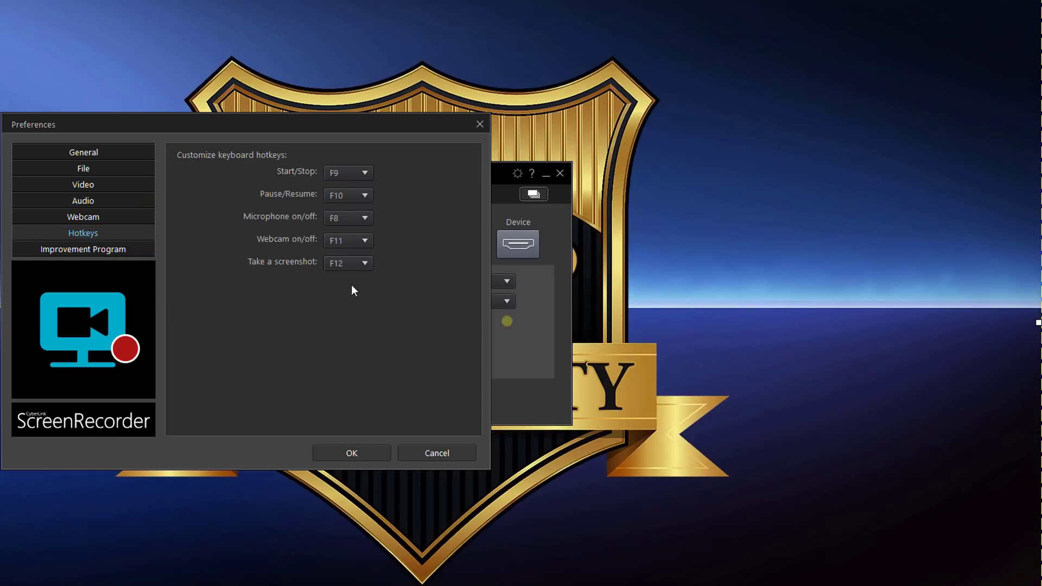
pyautogui.moveTo(384, 128); pyautogui.dragTo(522, 133)
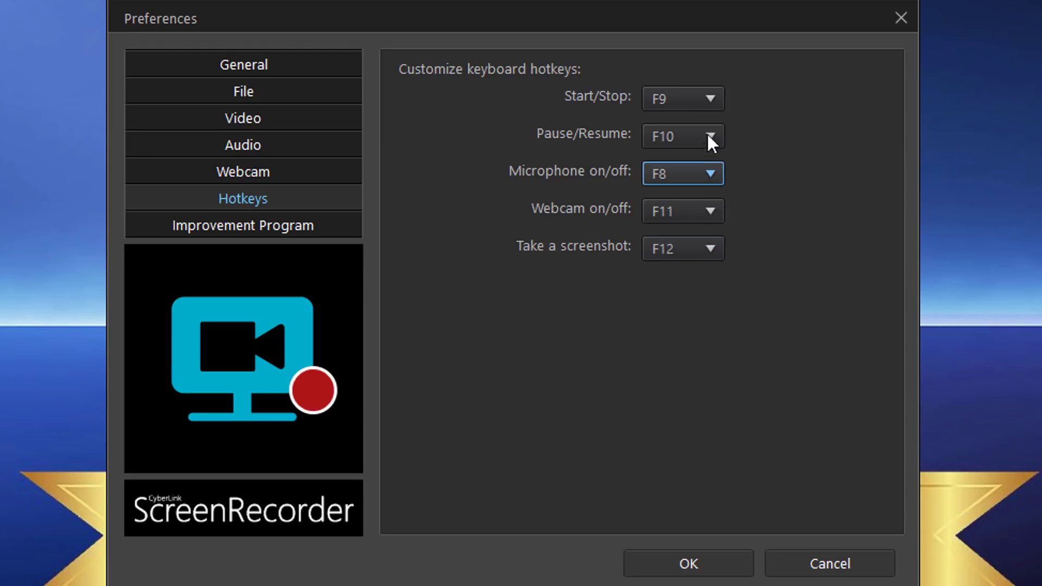
pyautogui.click(711, 98)
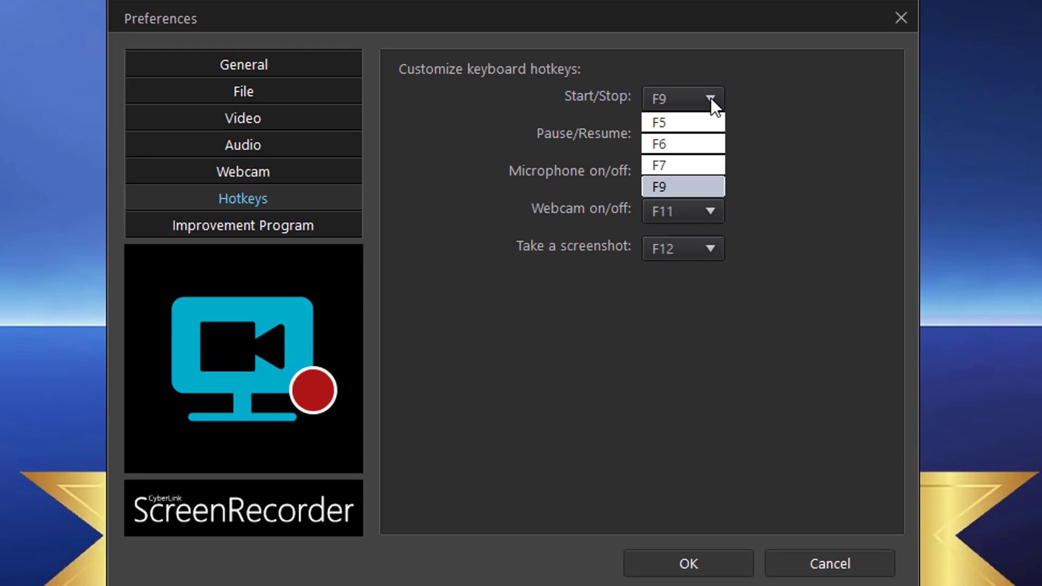
pyautogui.click(835, 104)
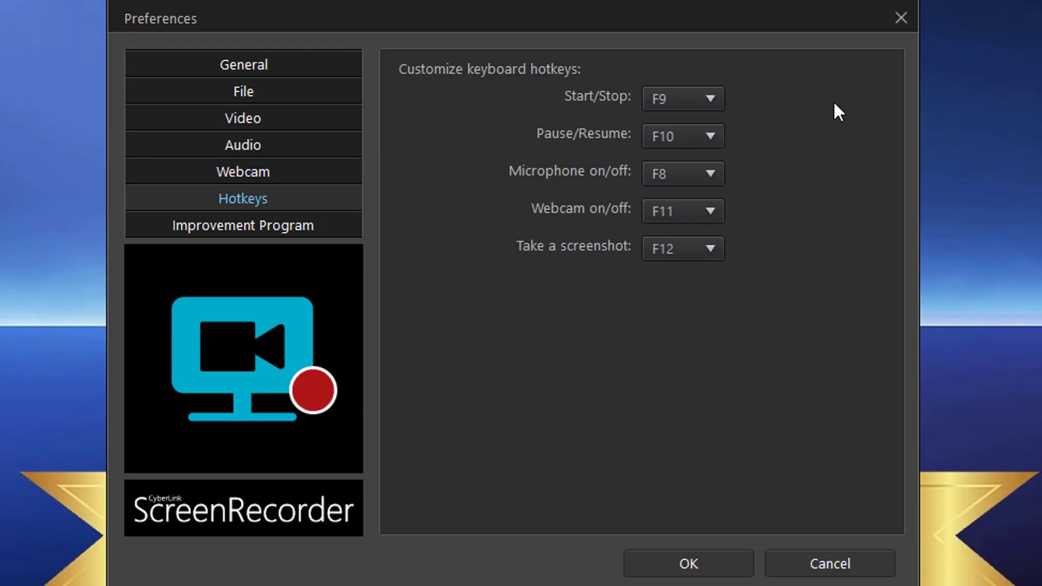
pyautogui.click(715, 137)
pyautogui.click(851, 144)
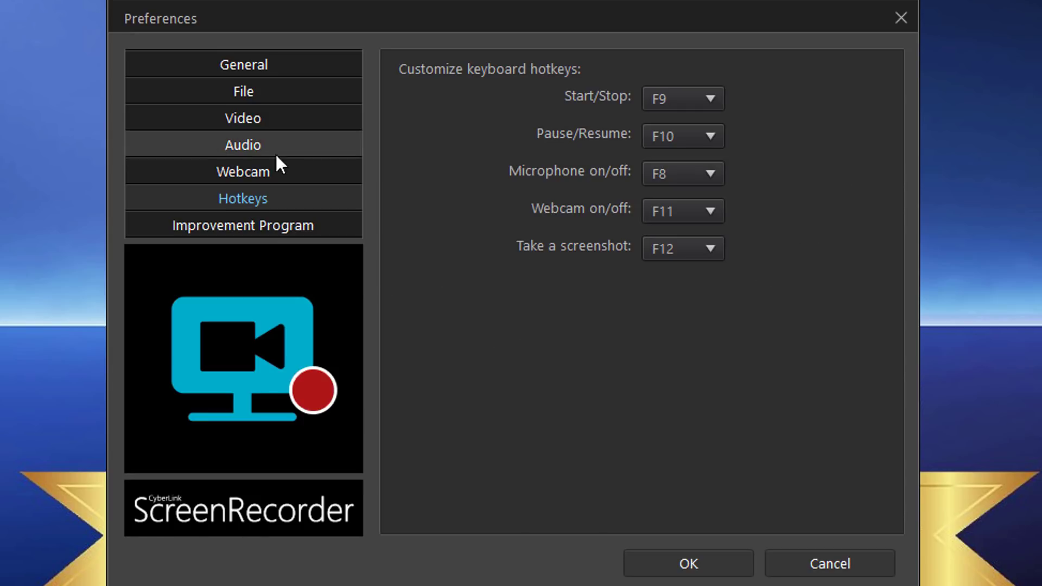
pyautogui.click(254, 228)
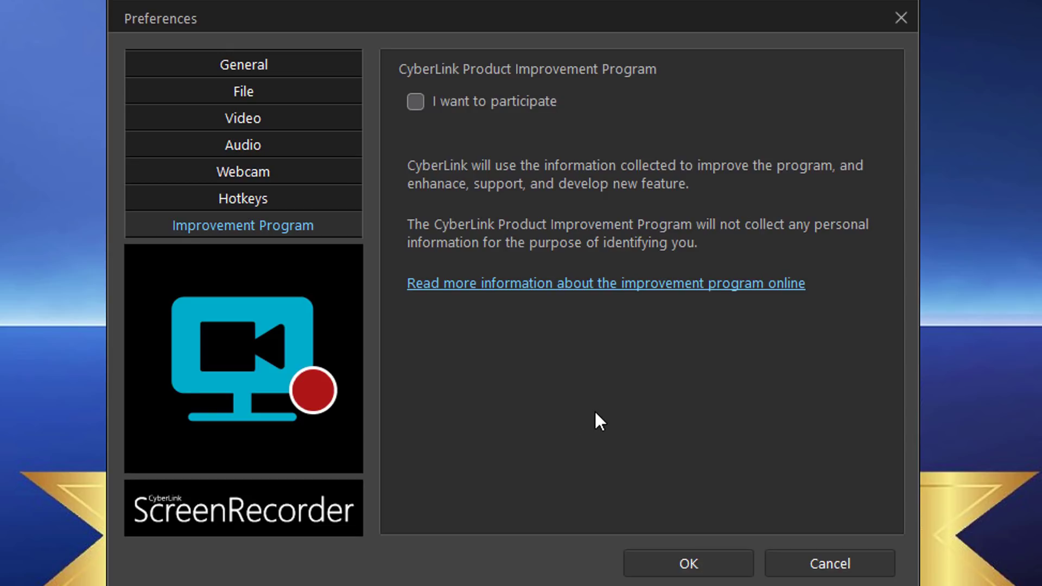
# - Go to the General page and confirm Preferences with OK, returning to the Full screen Record tab
pyautogui.click(246, 64)
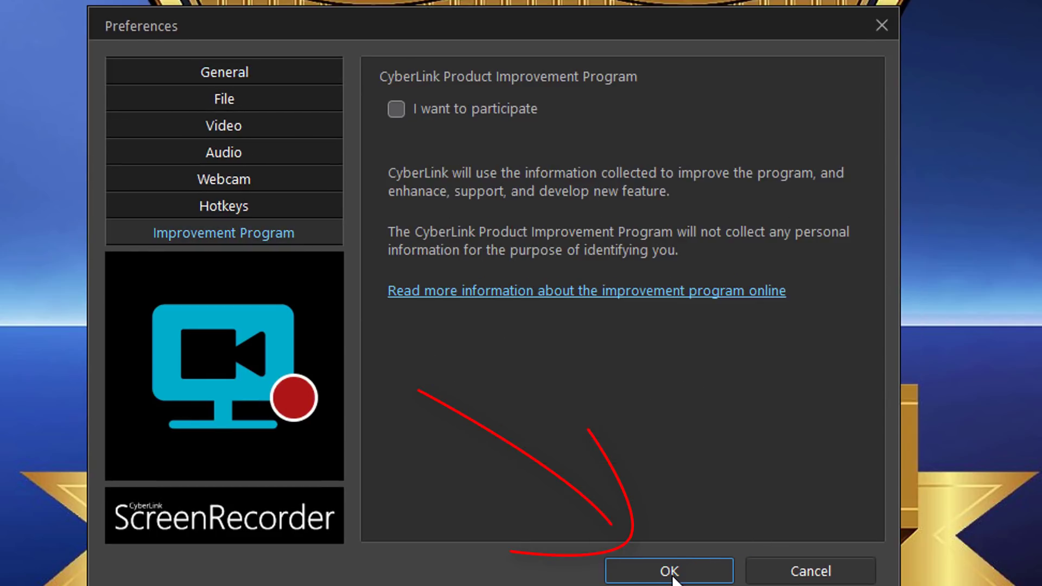
pyautogui.click(687, 562)
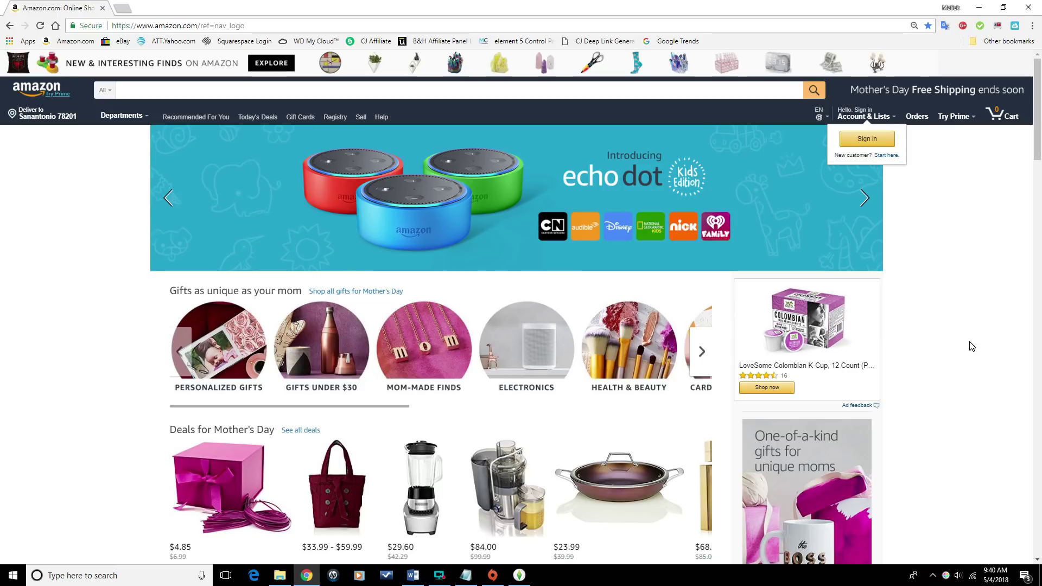
pyautogui.scroll(-9, 972, 346)
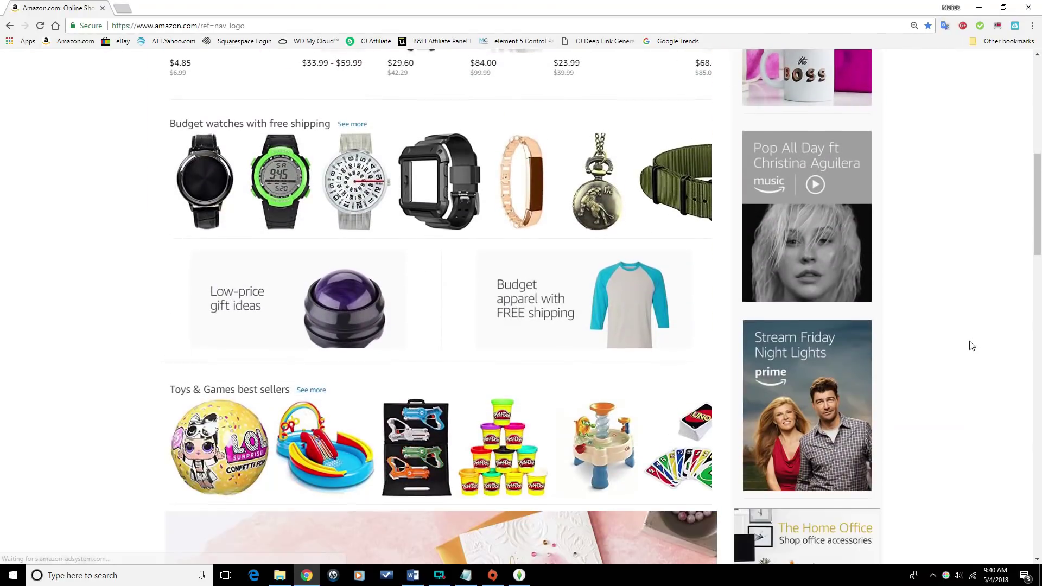
pyautogui.scroll(-8, 972, 346)
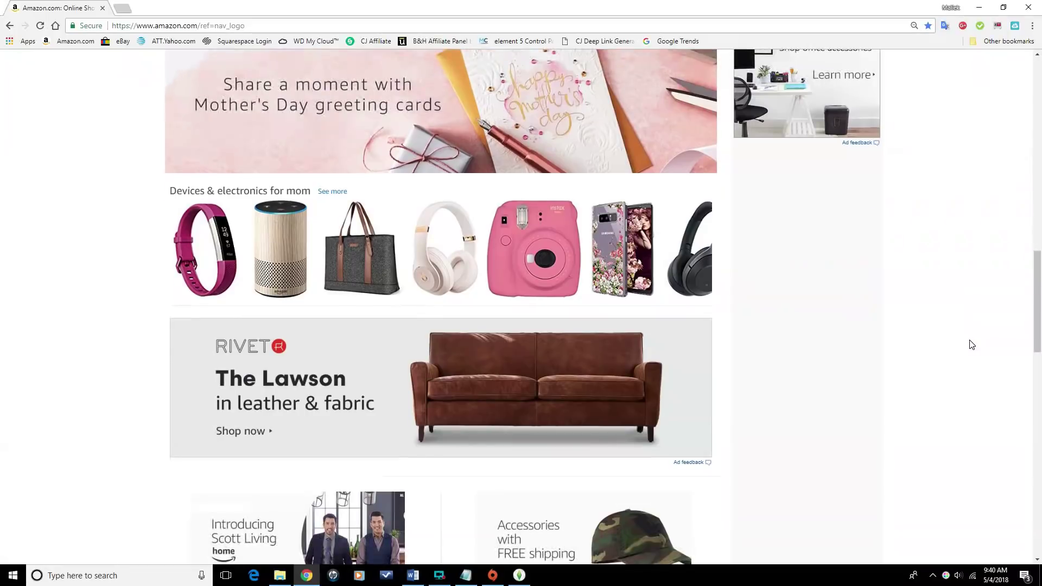
pyautogui.scroll(-5, 972, 346)
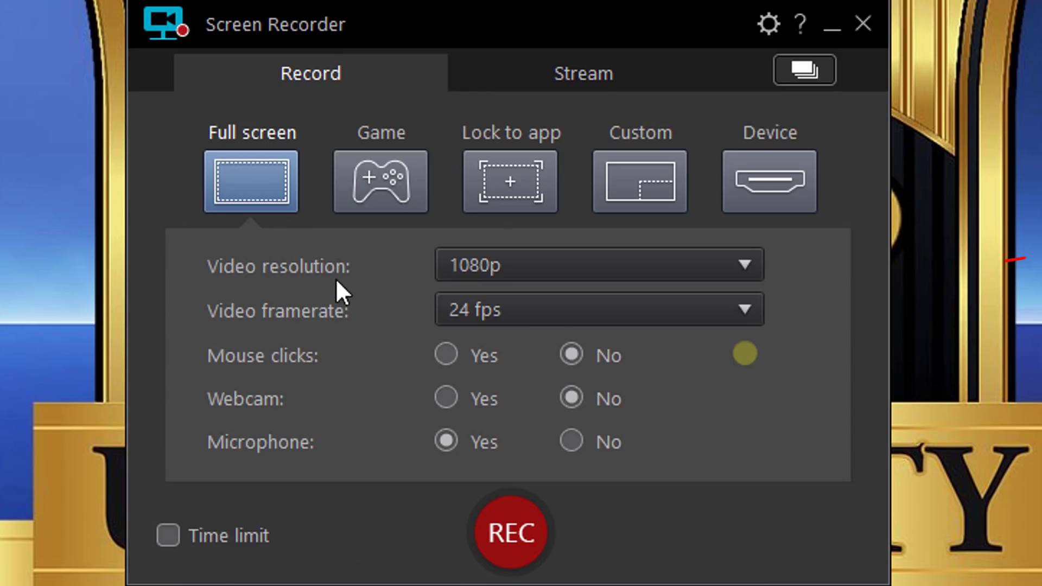
# - Keep the video resolution at 1080p and the frame rate at 24 fps
pyautogui.click(634, 278)
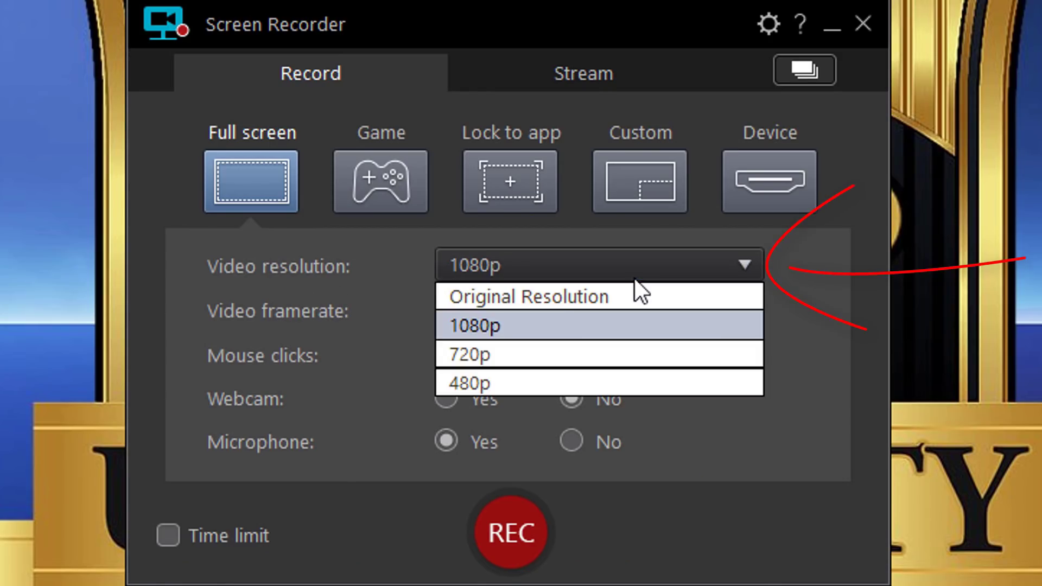
pyautogui.click(828, 282)
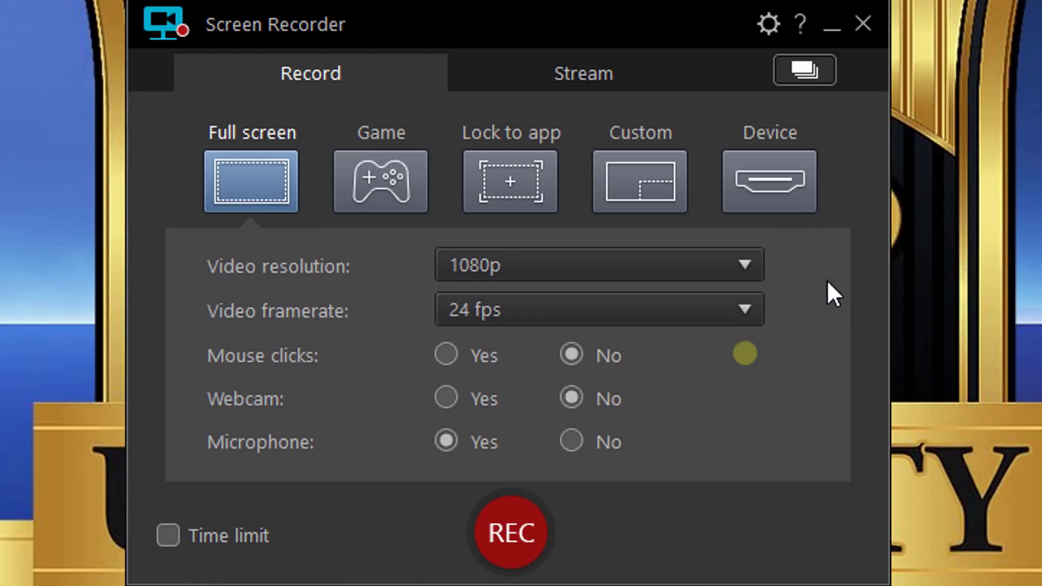
pyautogui.click(648, 315)
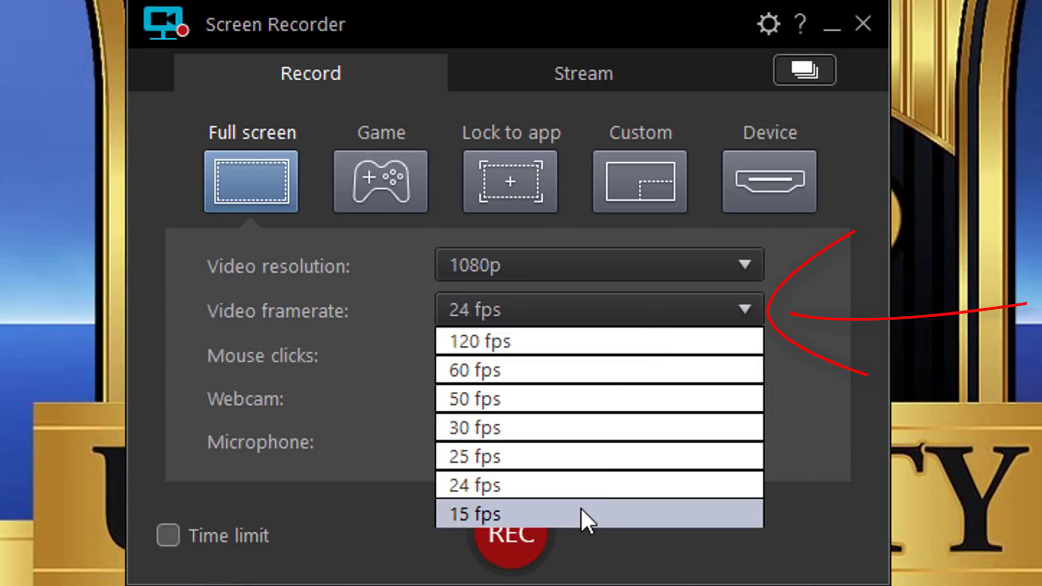
pyautogui.click(628, 485)
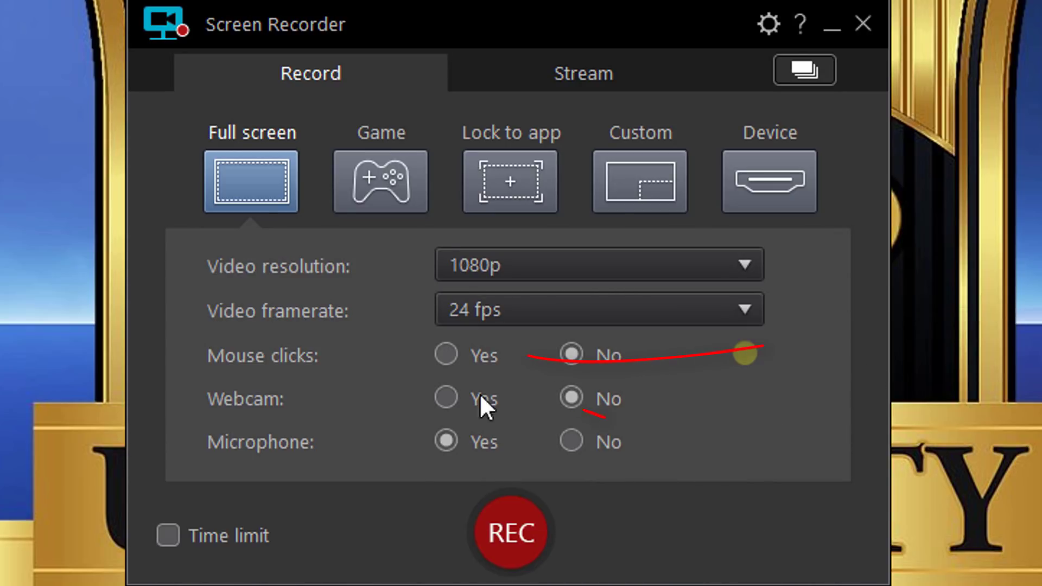
# - Turn on mouse-click highlighting in yellow and include the webcam in recordings
pyautogui.click(446, 354)
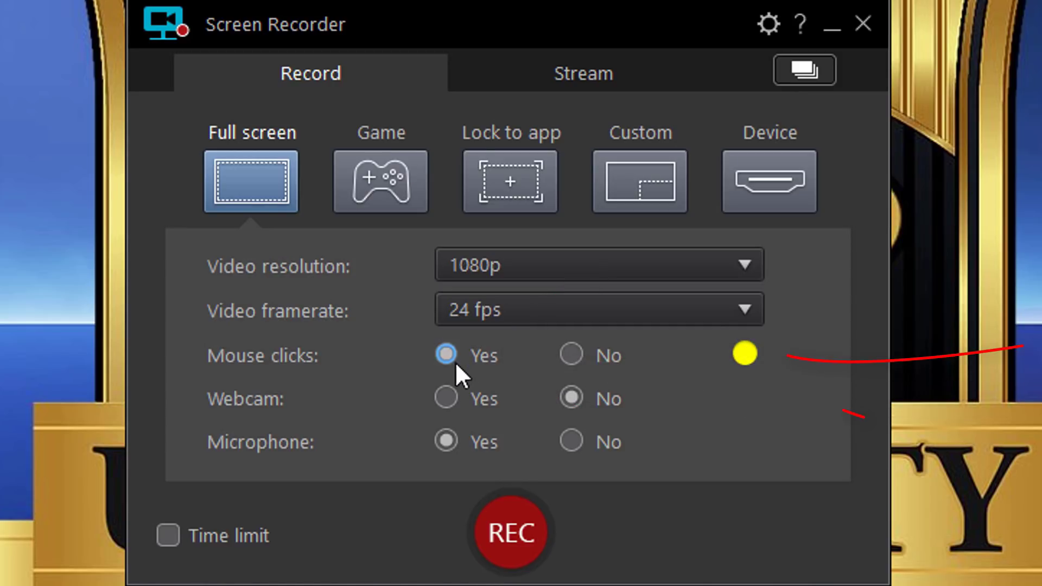
pyautogui.click(744, 361)
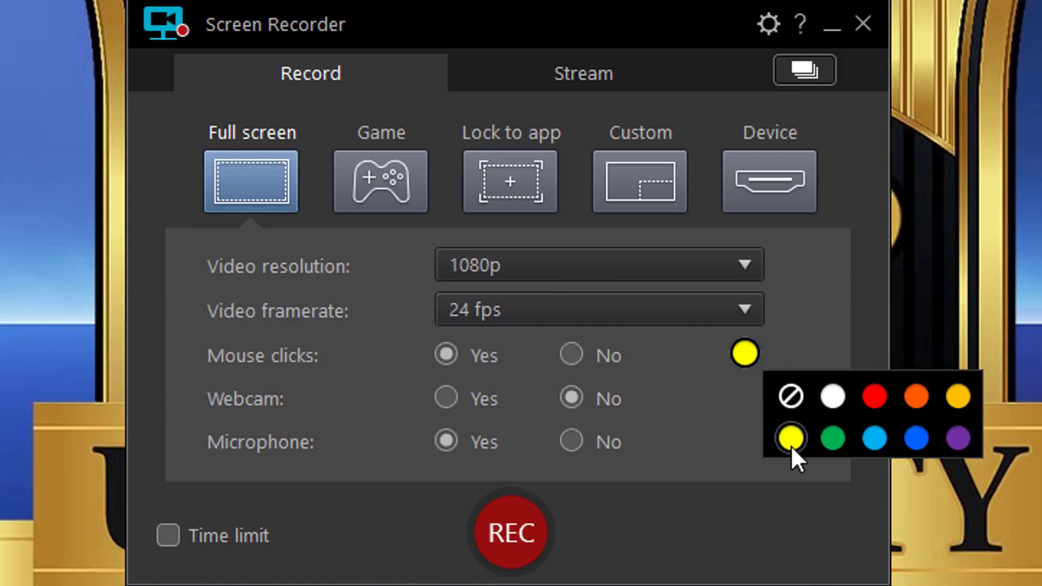
pyautogui.click(732, 404)
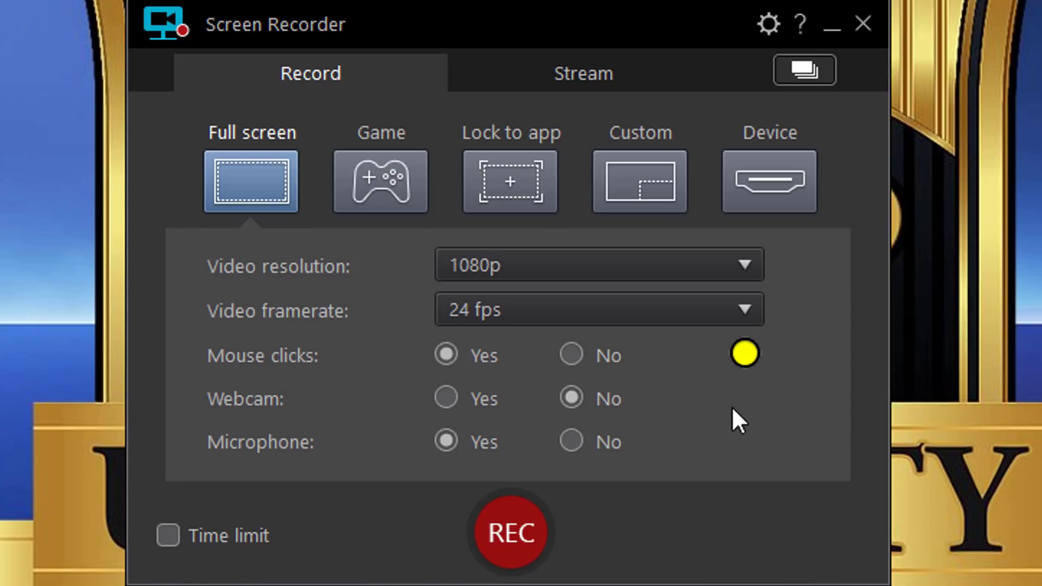
pyautogui.click(446, 398)
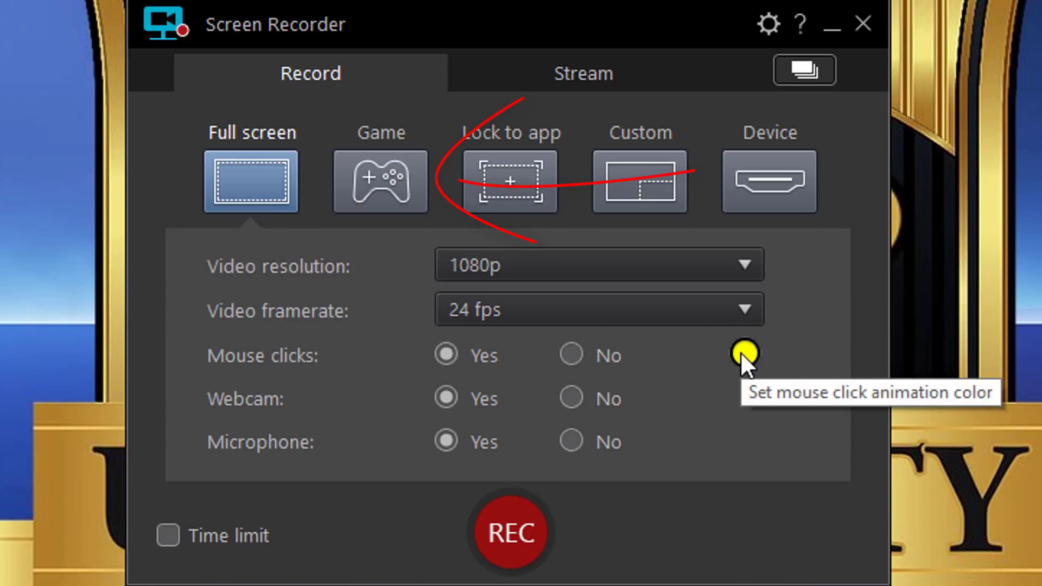
# - Switch to Game capture mode and choose The Sims™ 4 as the application to record
pyautogui.click(400, 188)
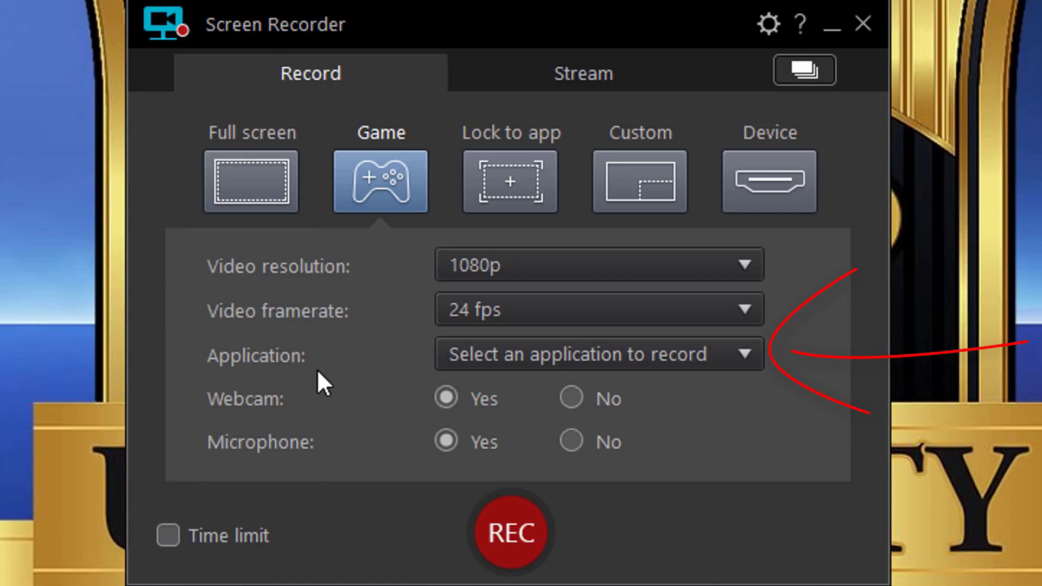
pyautogui.click(743, 358)
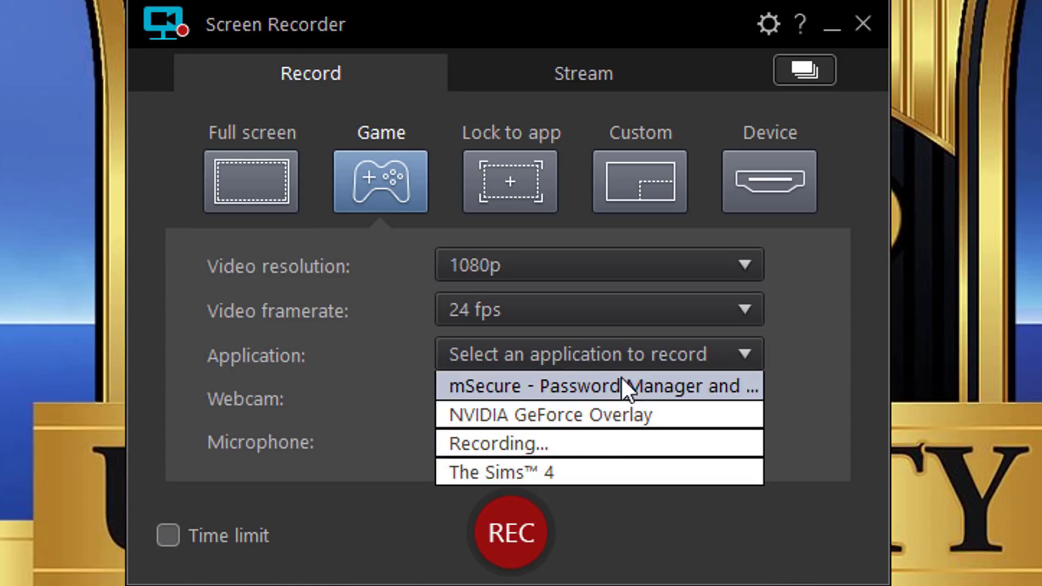
pyautogui.click(603, 464)
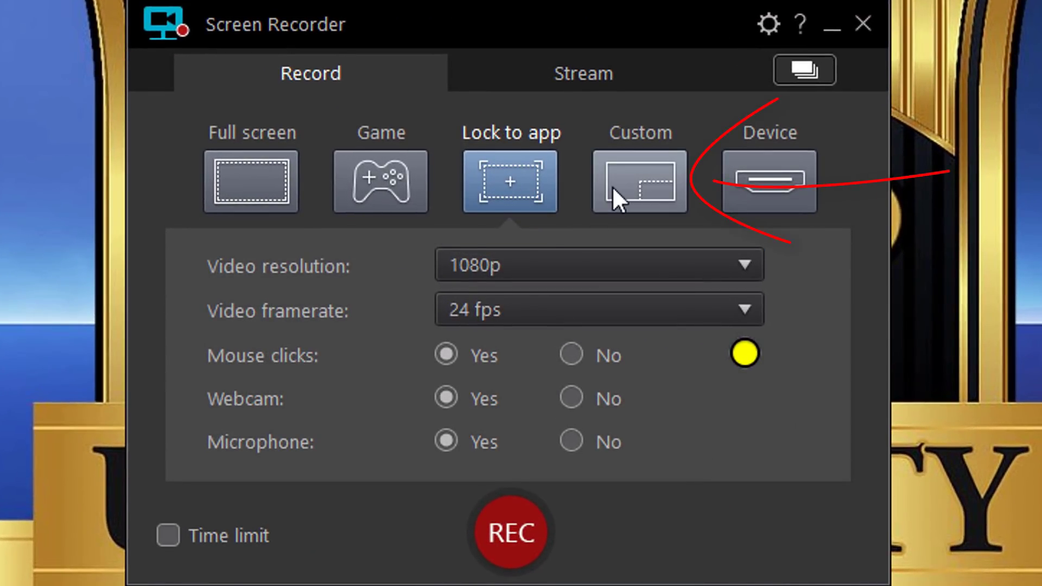
# - Outline a custom screen region to record, then switch to Device capture mode
pyautogui.click(612, 187)
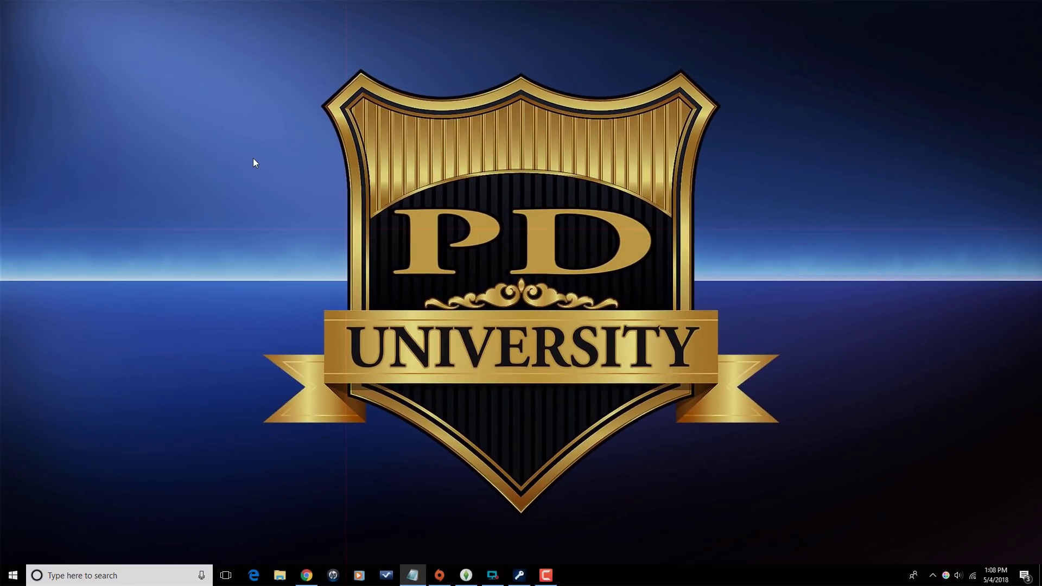
pyautogui.moveTo(253, 158); pyautogui.dragTo(598, 413)
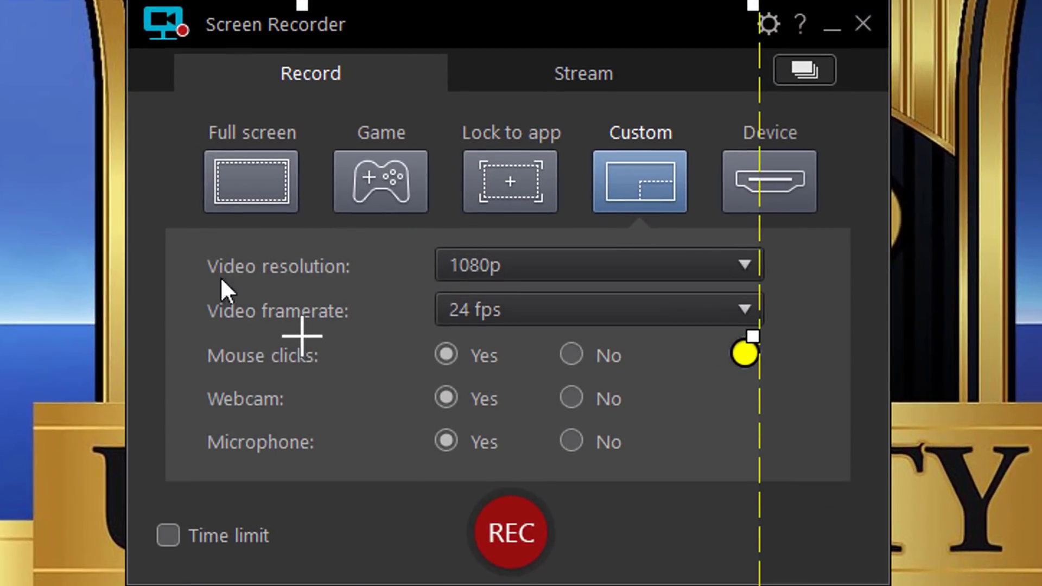
pyautogui.click(792, 183)
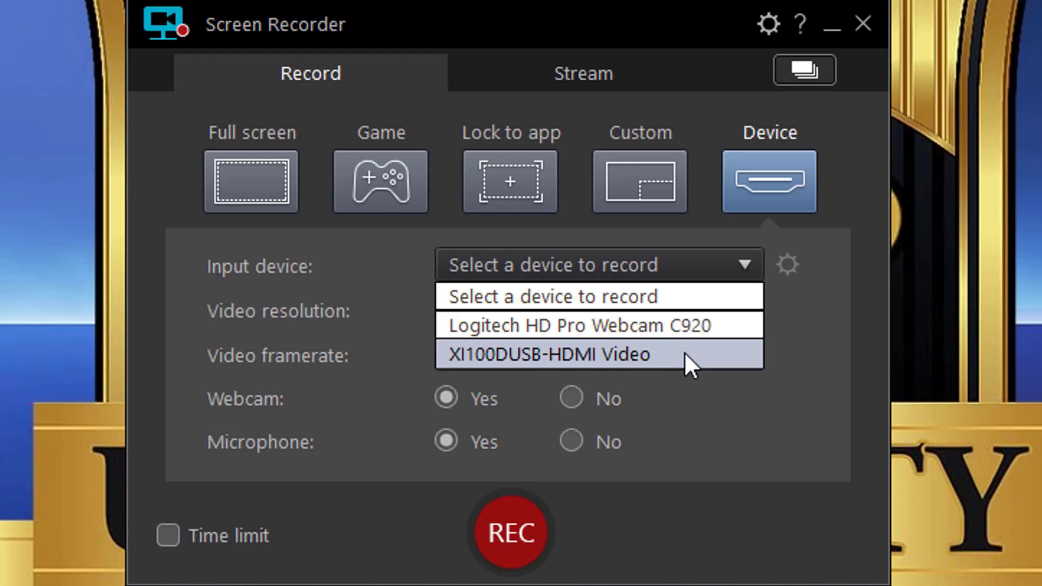
# - Choose XI100DUSB-HDMI Video as the input device and close the camera preview window
pyautogui.click(685, 354)
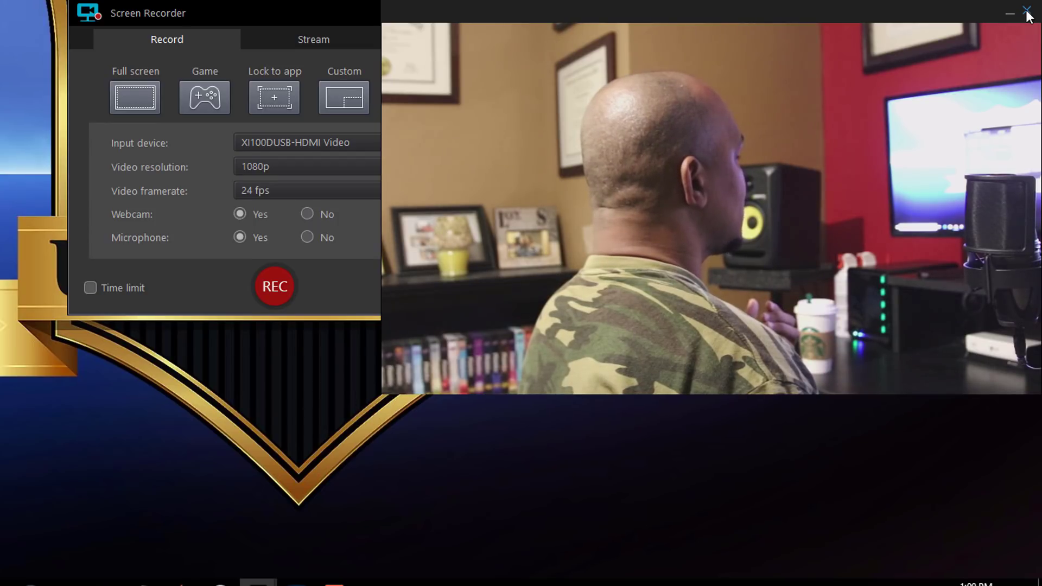
pyautogui.click(1028, 12)
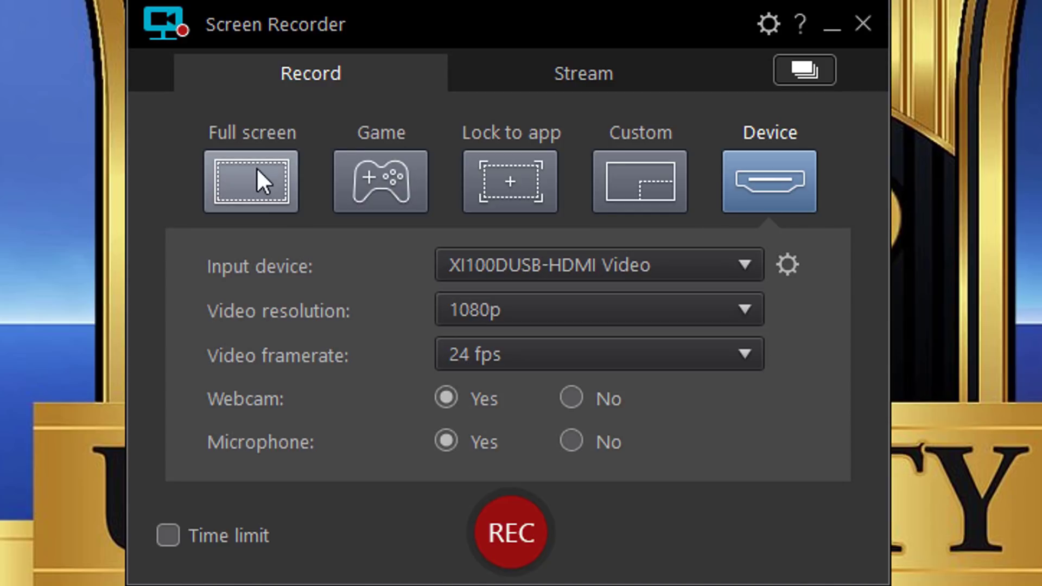
# - Open the recordings library and bring up the editing options for DSLR.mp4
pyautogui.click(806, 68)
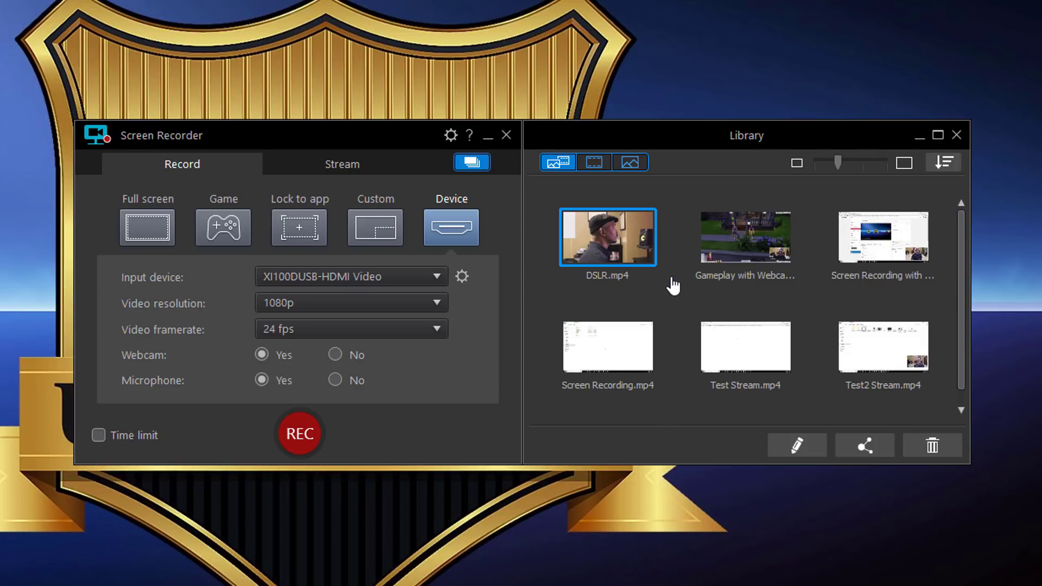
pyautogui.click(800, 444)
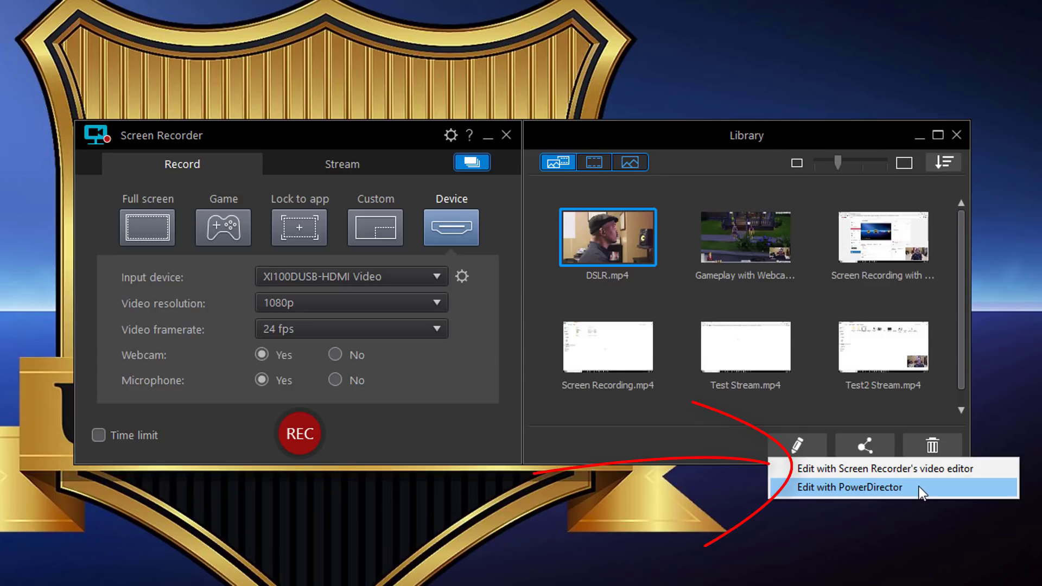
# - Load DSLR.mp4 into the built-in video editor, then close the editor and confirm with OK
pyautogui.click(956, 469)
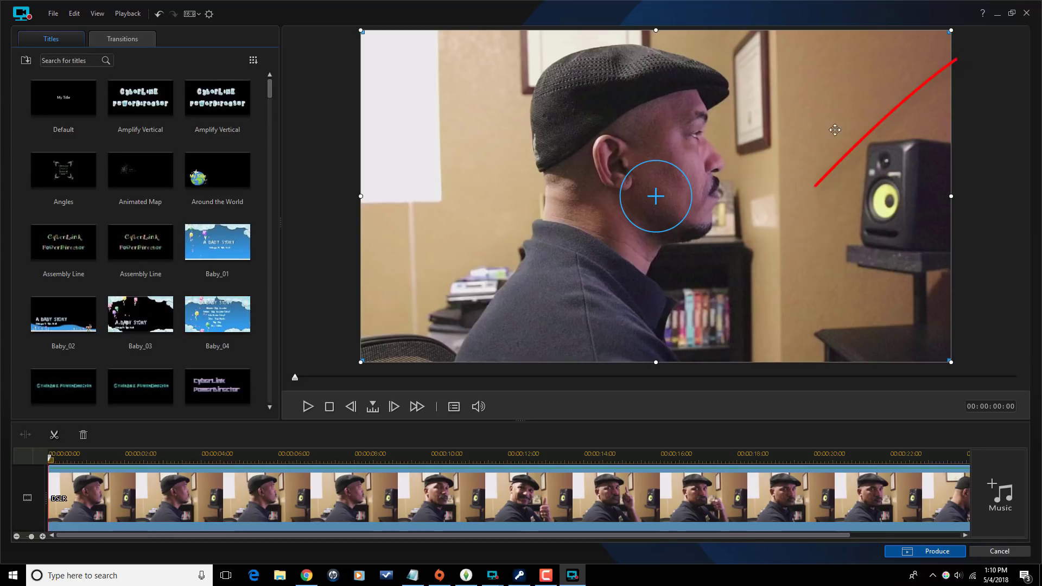
pyautogui.click(1028, 15)
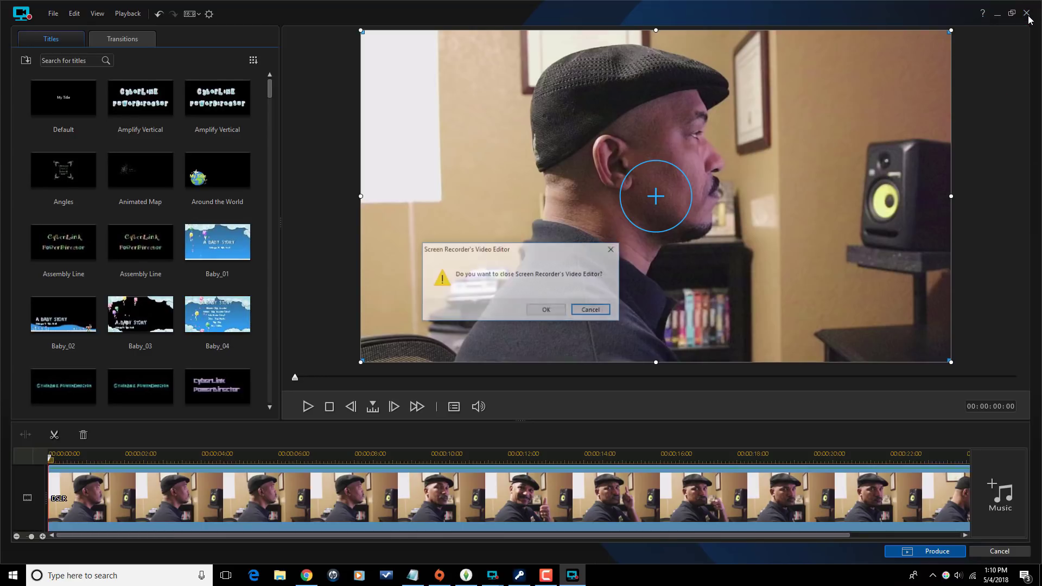
pyautogui.click(547, 310)
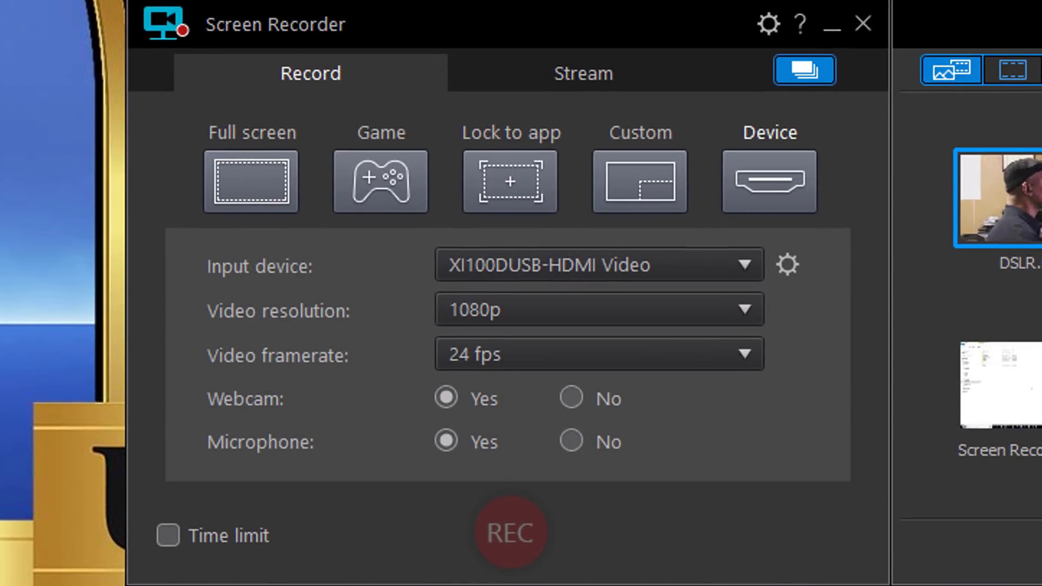
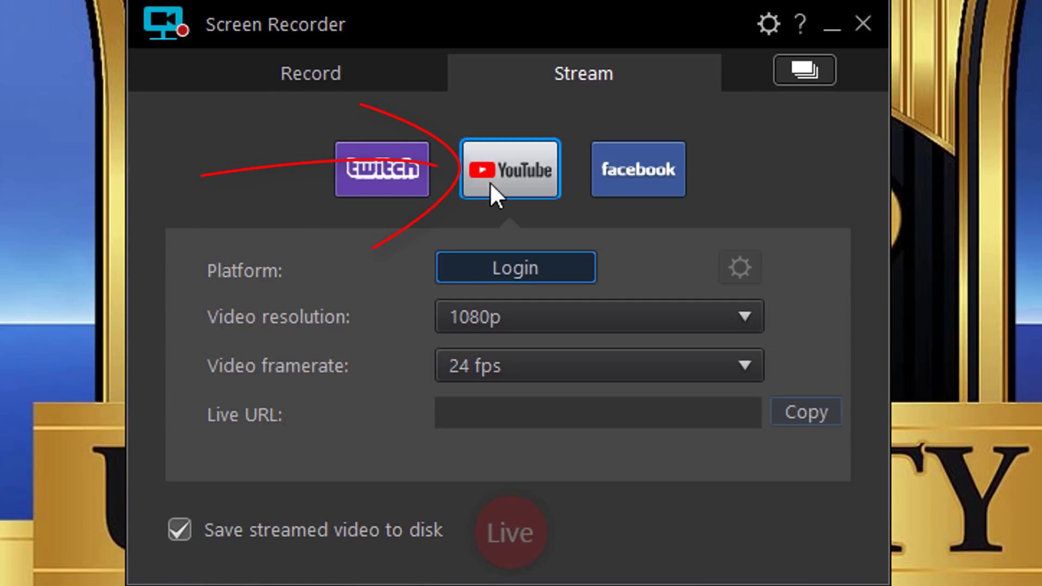
# - Log in to the YouTube platform and authorize the recorder through the browser
pyautogui.click(523, 273)
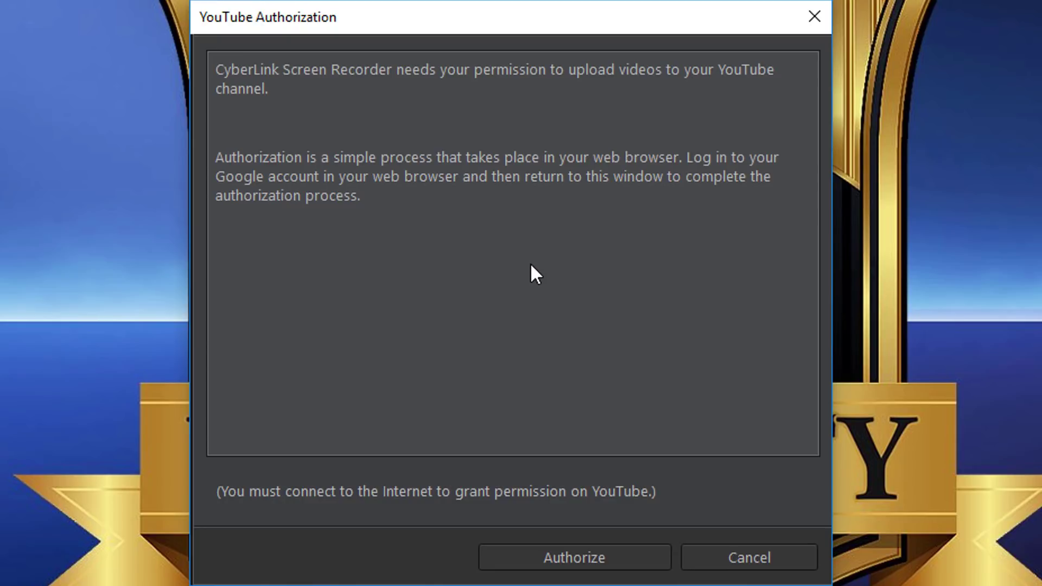
pyautogui.click(572, 557)
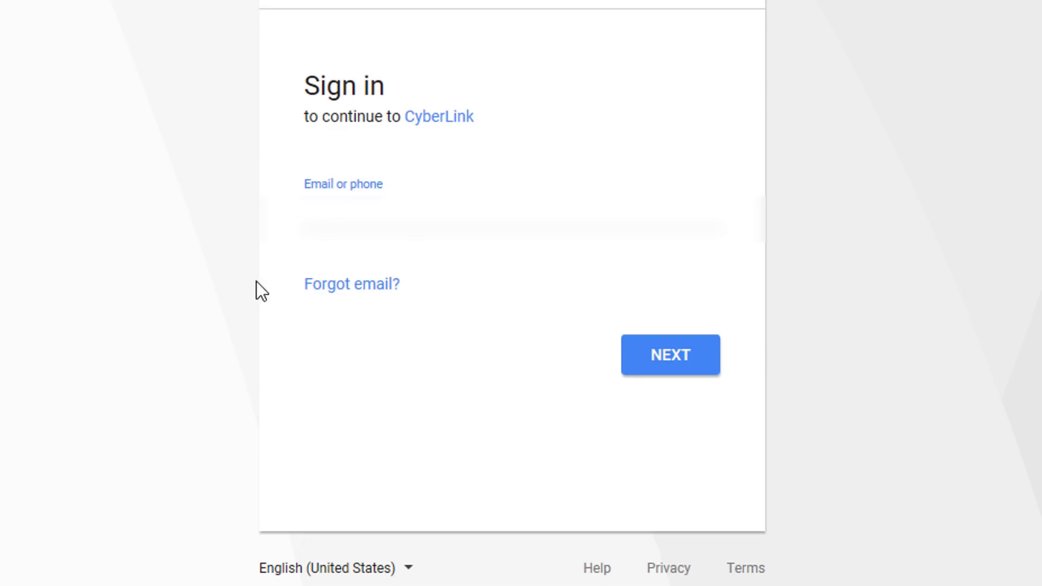
# - Sign in to Google by pasting the account e-mail and then the account password
pyautogui.click(333, 223)
pyautogui.rightClick(337, 220)
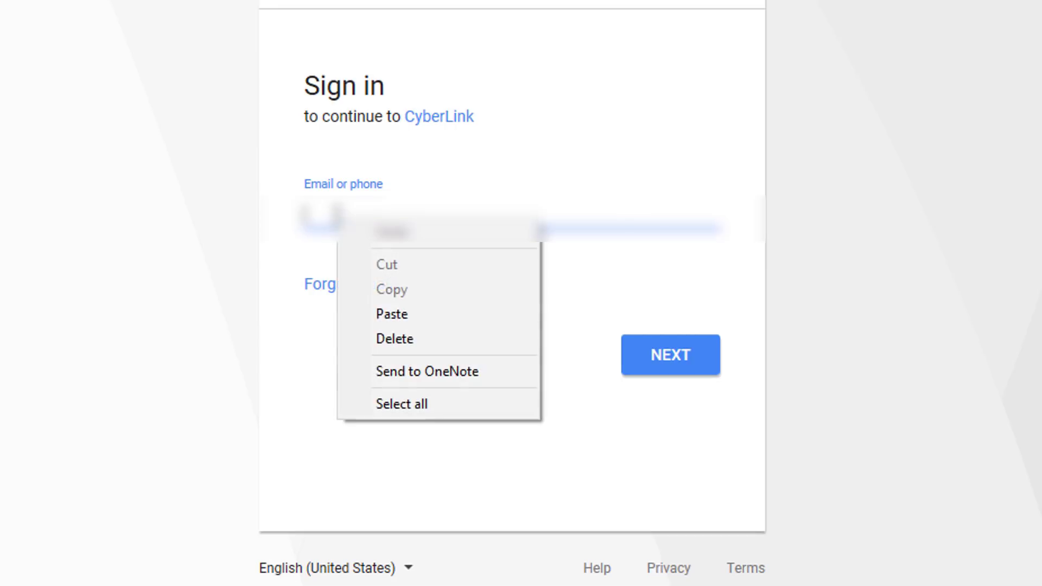
pyautogui.click(397, 314)
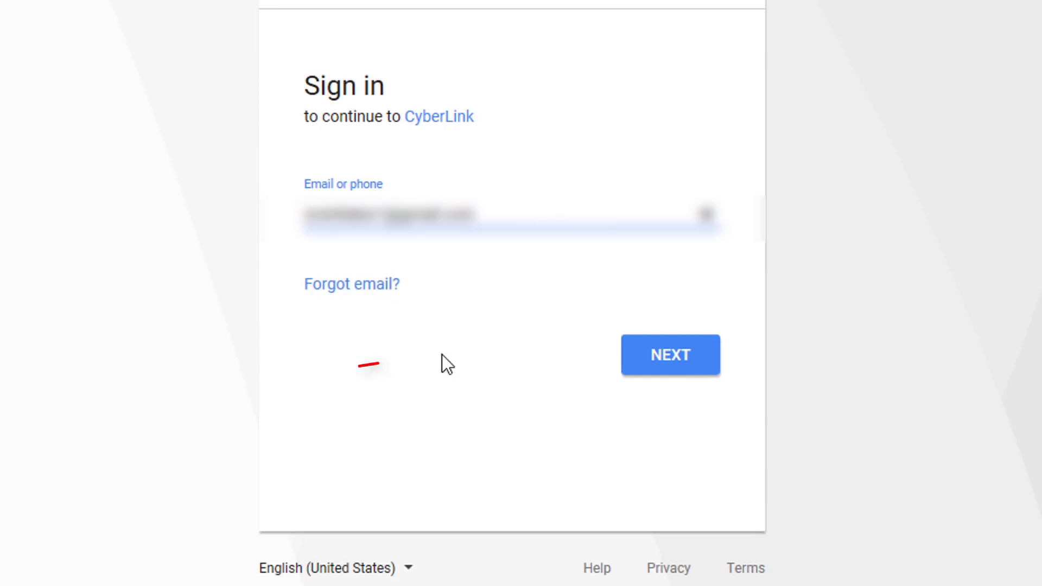
pyautogui.click(683, 354)
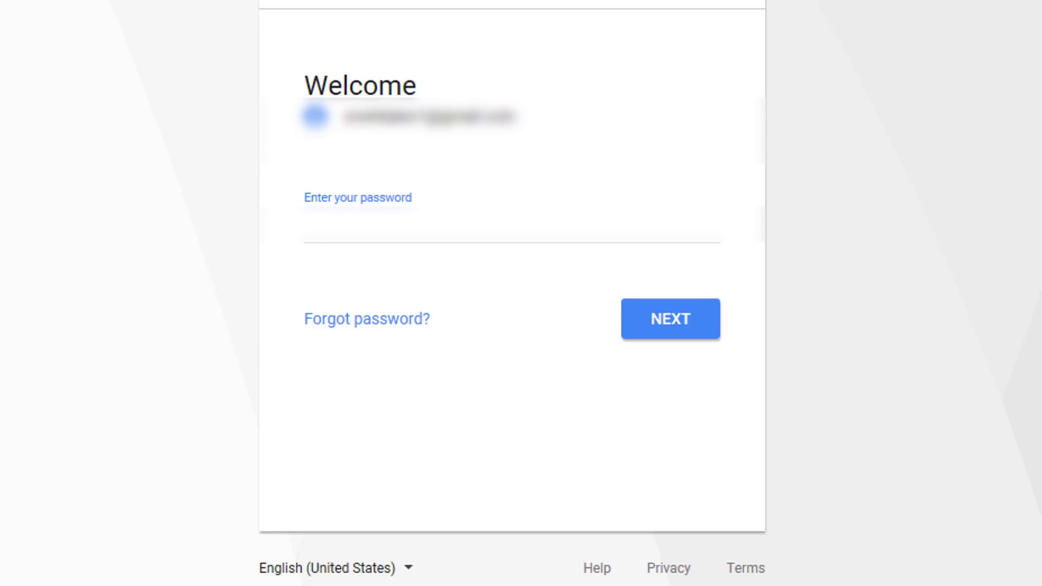
pyautogui.click(400, 225)
pyautogui.rightClick(400, 225)
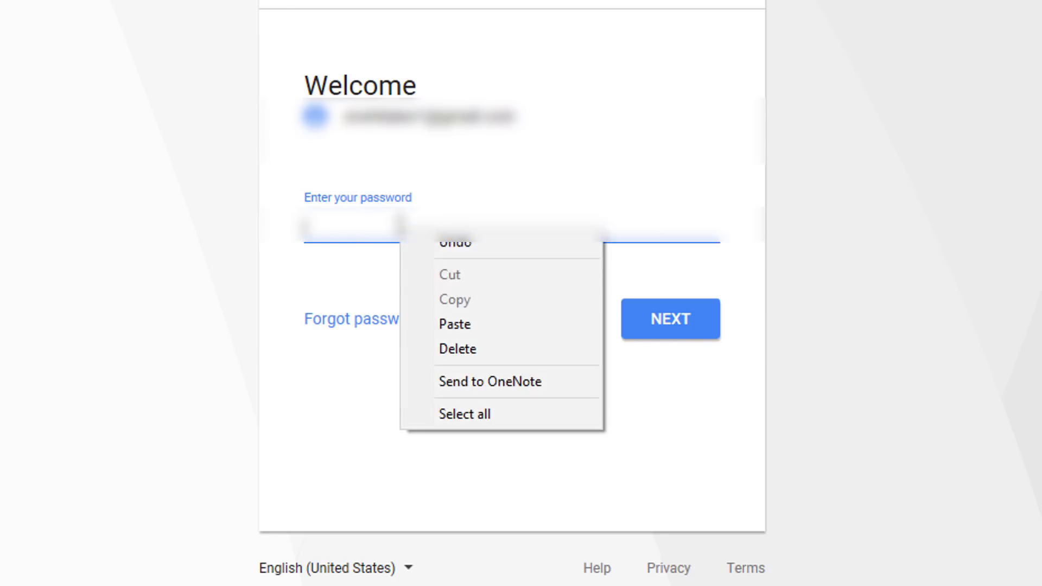
pyautogui.click(466, 324)
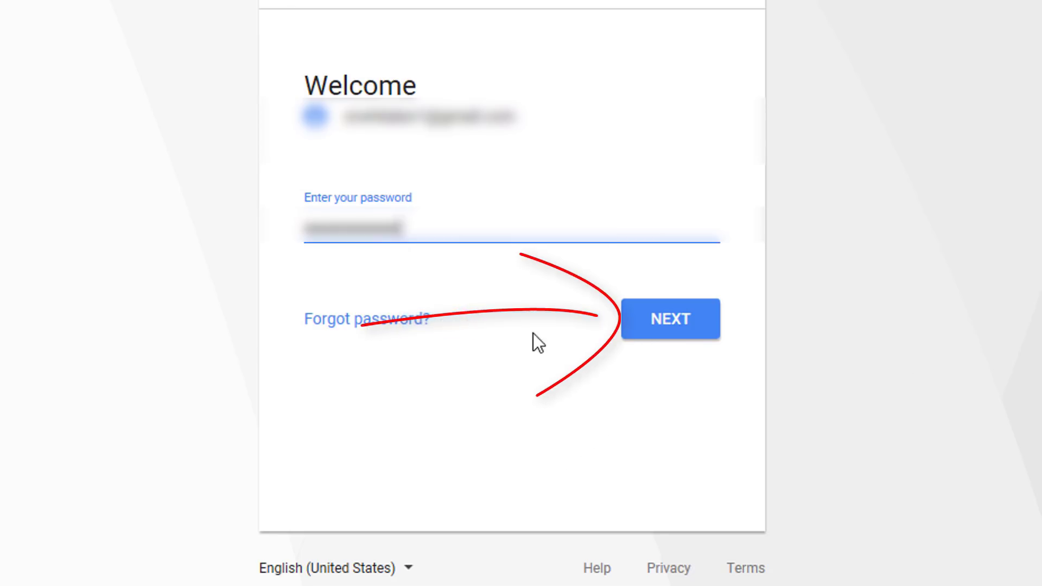
pyautogui.click(676, 329)
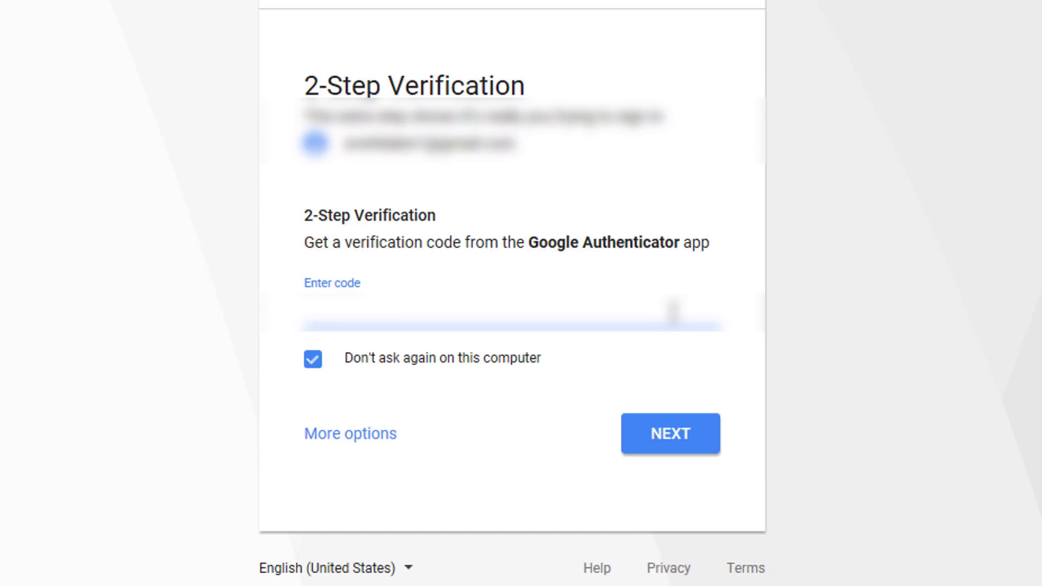
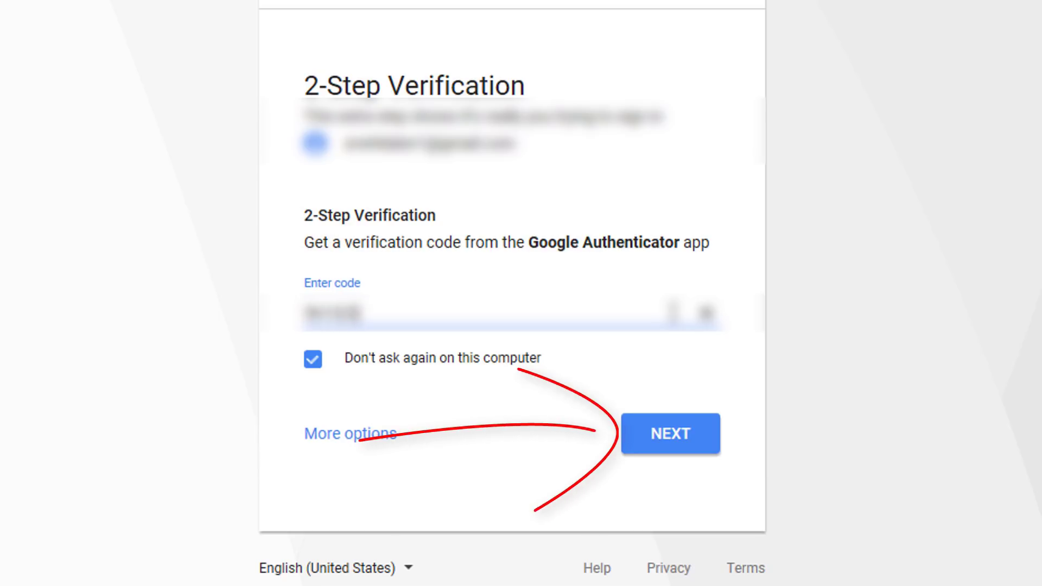
# - Enter the 2-step verification code, pick the PowerDirector University channel, and allow CyberLink access
pyautogui.click(687, 437)
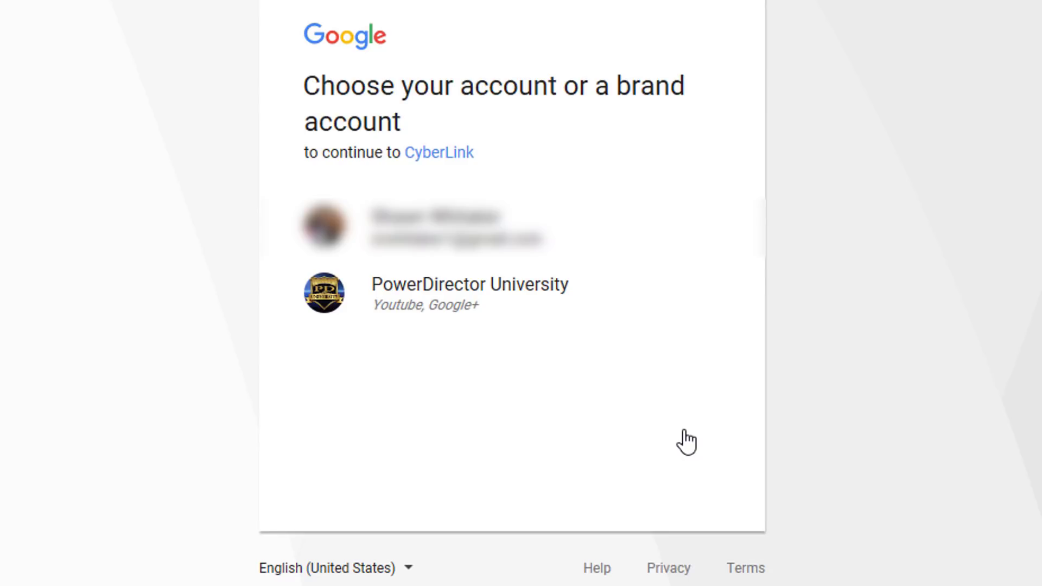
pyautogui.click(443, 300)
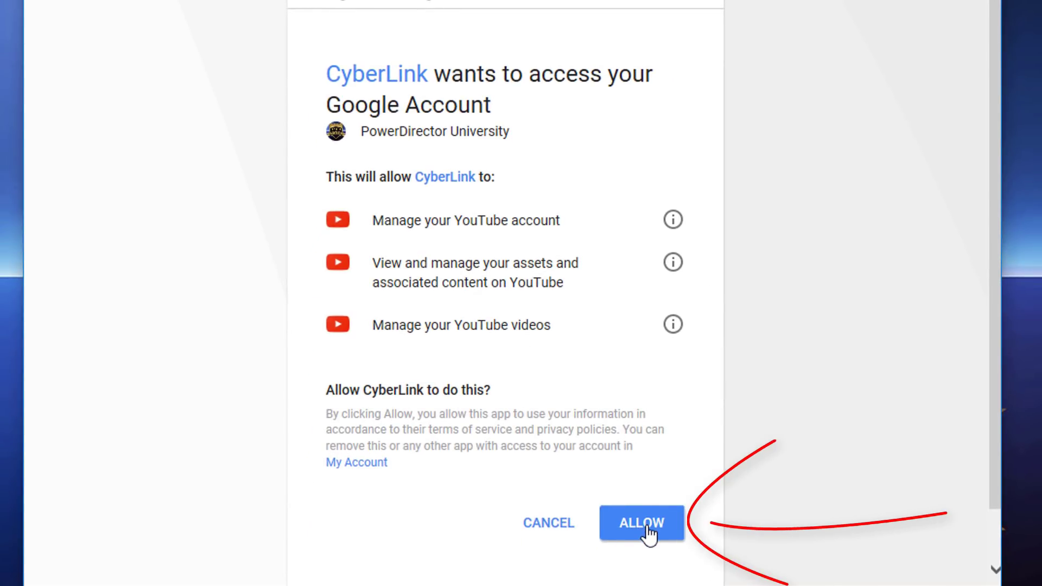
pyautogui.click(647, 528)
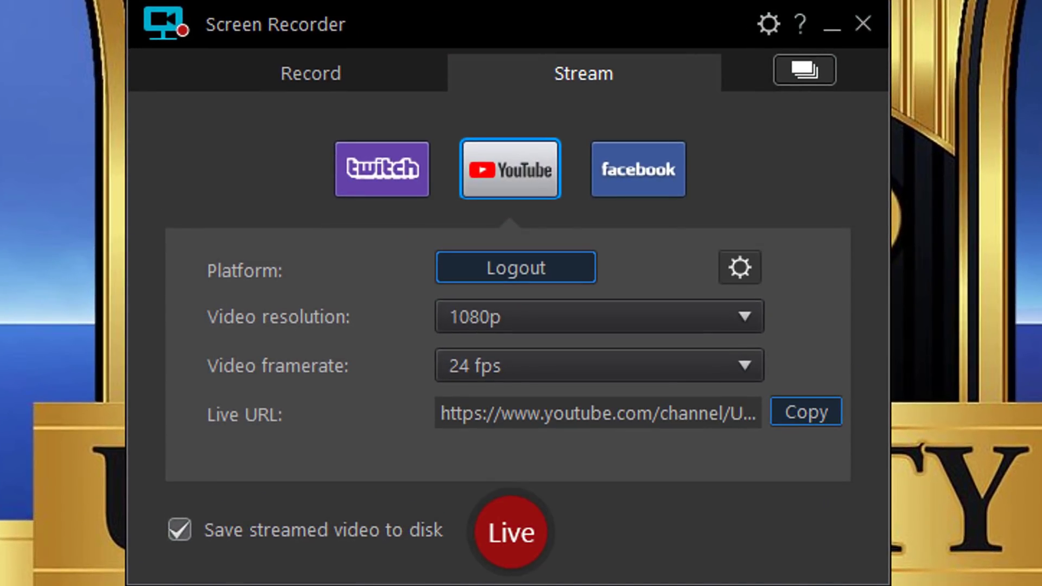
# - In YouTube Settings, change the stream title to Test3 and set privacy to Private
pyautogui.click(751, 273)
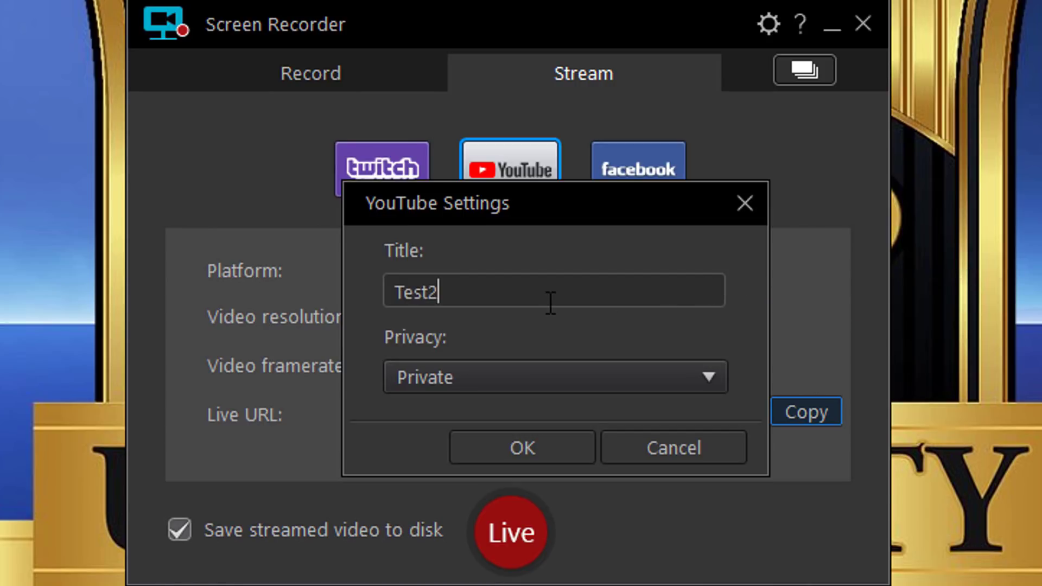
pyautogui.press('BackSpace')
pyautogui.write('3')
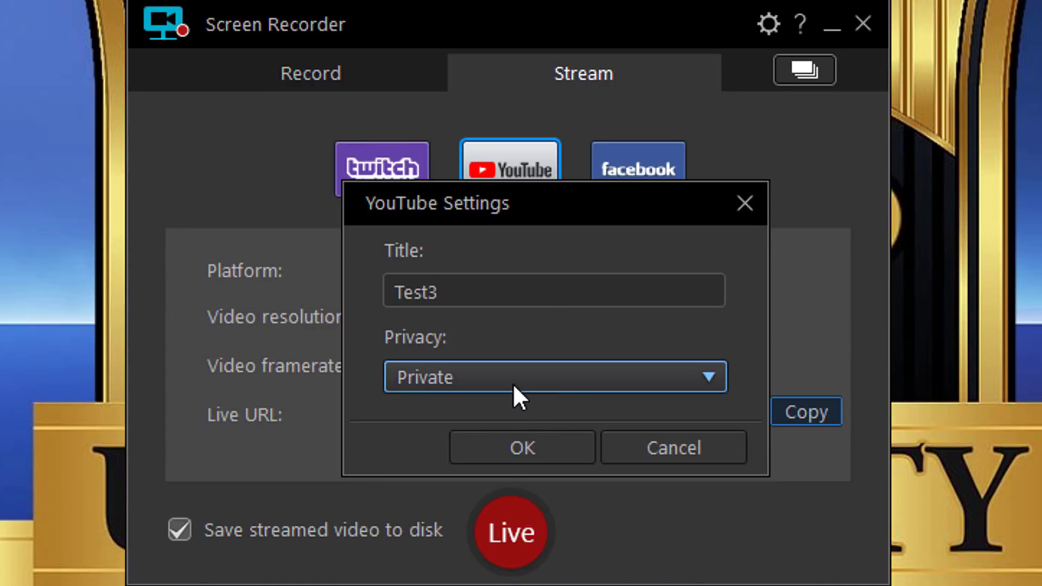
pyautogui.click(513, 383)
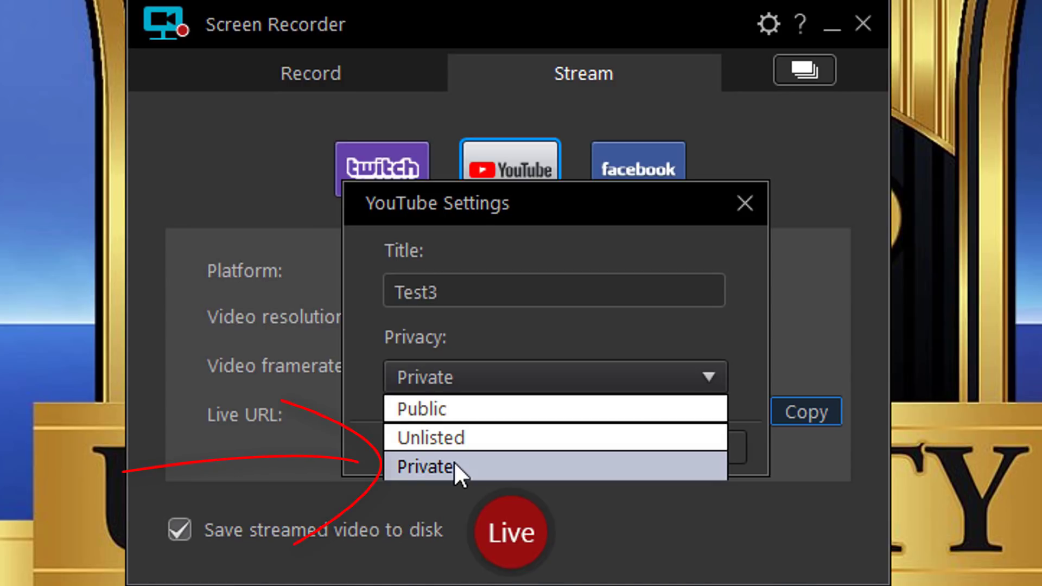
pyautogui.click(455, 467)
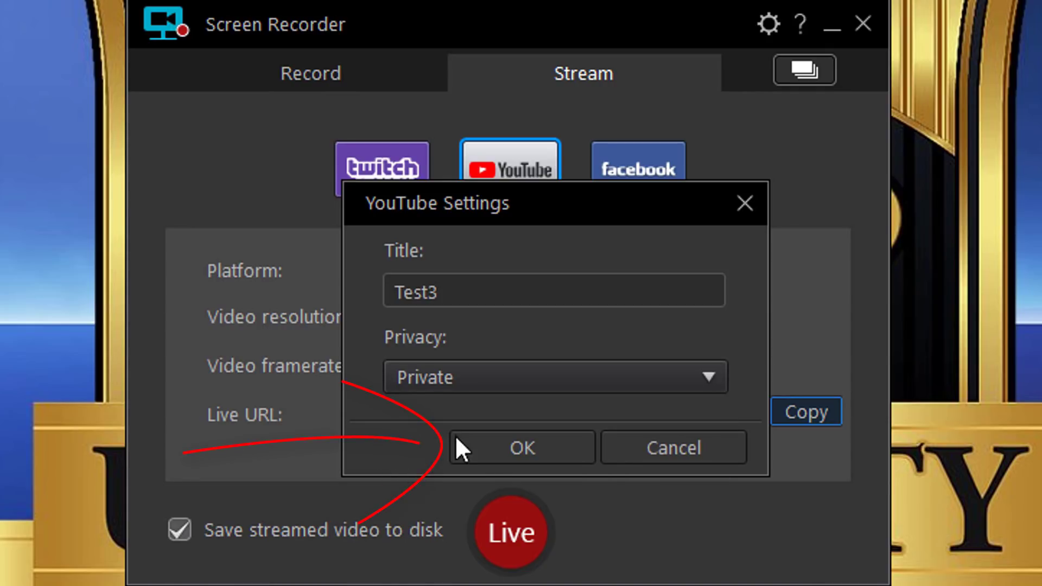
pyautogui.click(504, 446)
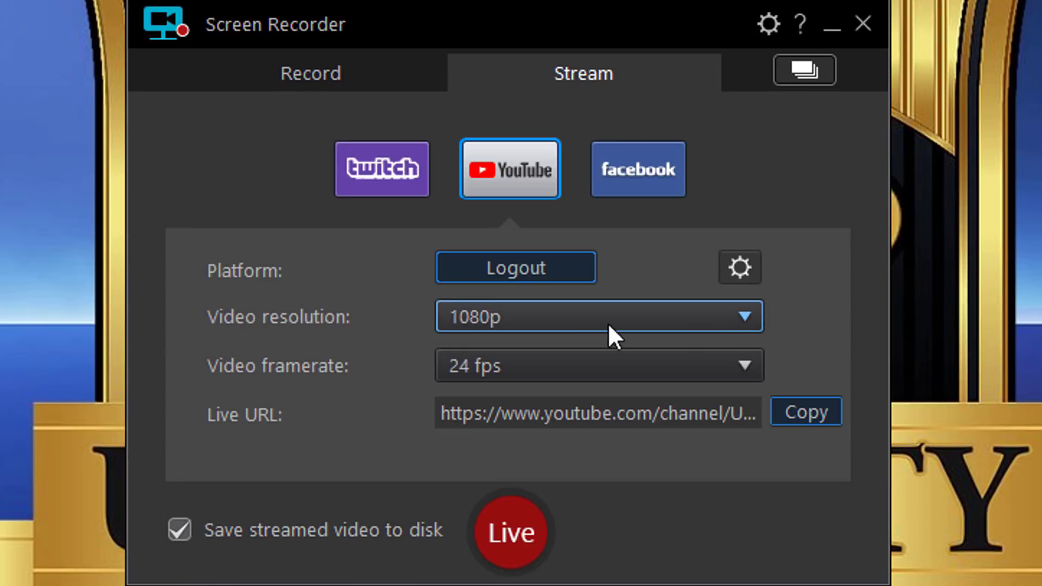
pyautogui.click(687, 321)
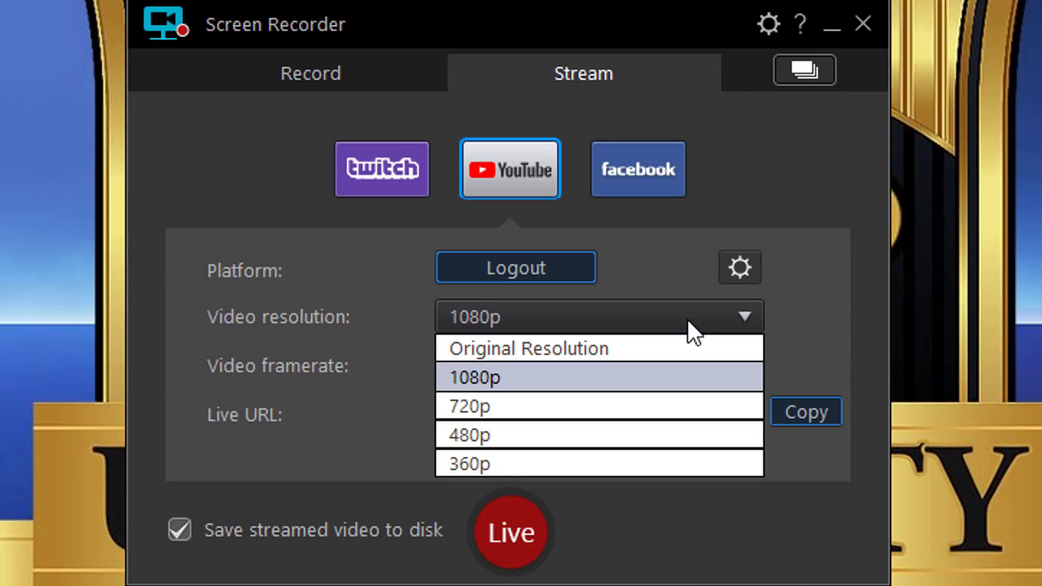
pyautogui.click(588, 377)
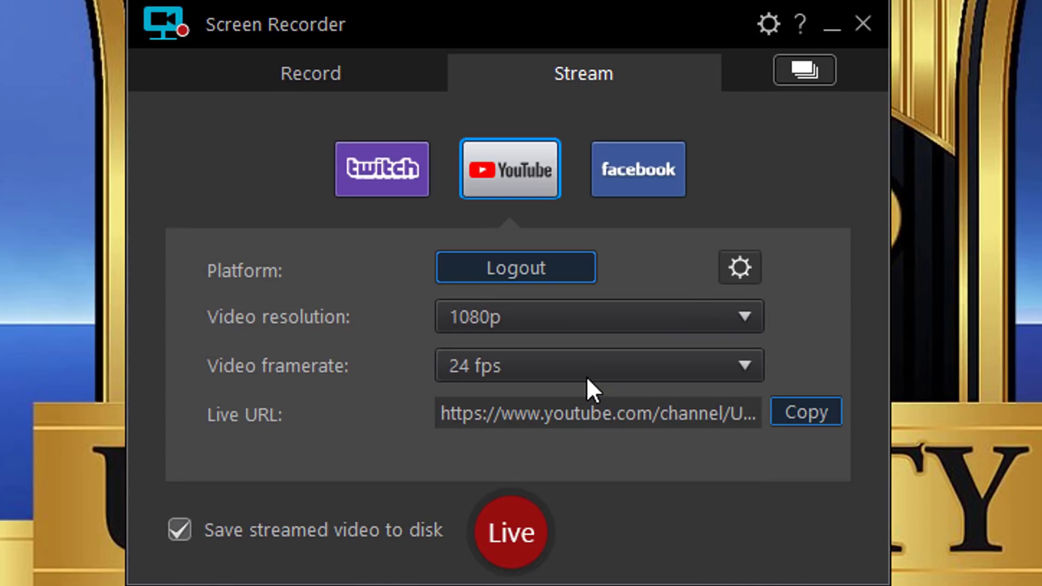
pyautogui.click(740, 367)
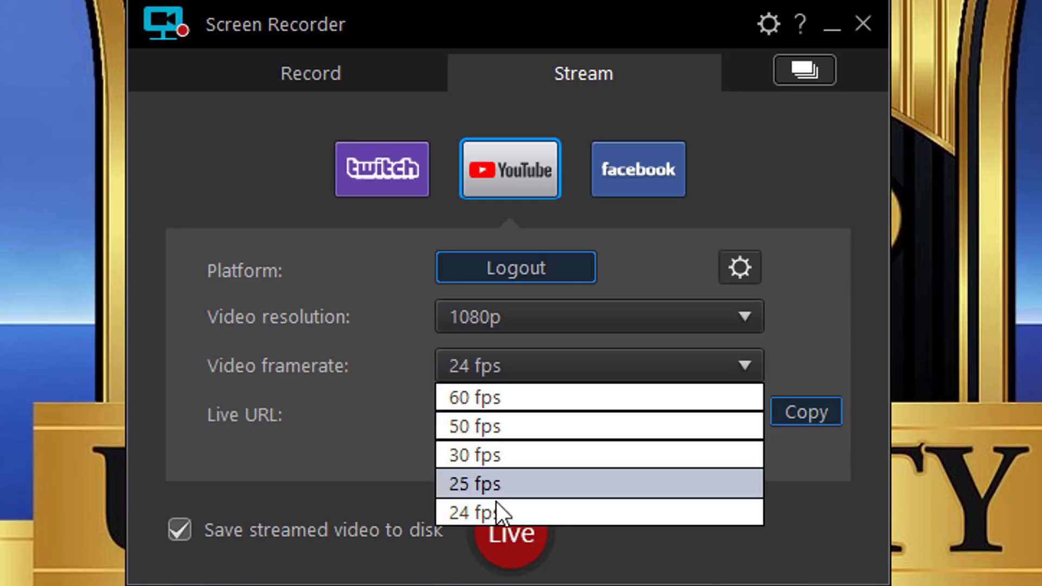
pyautogui.click(575, 514)
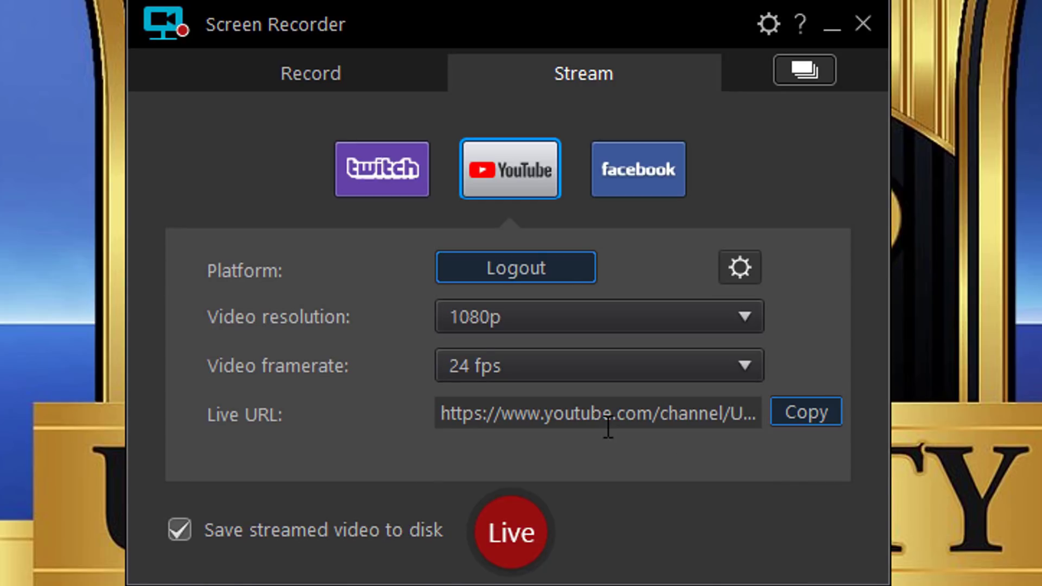
pyautogui.click(790, 411)
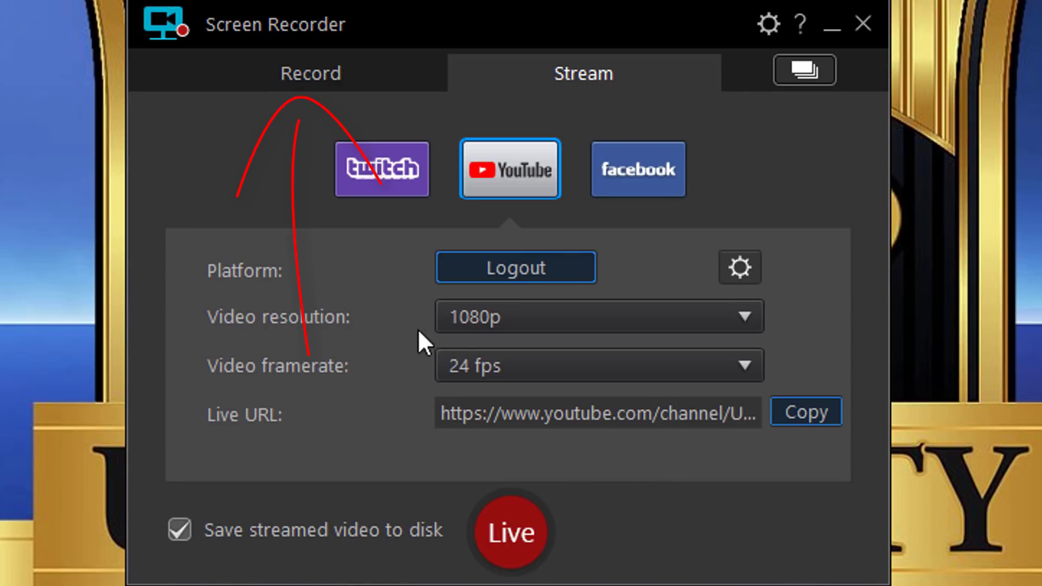
# - On the Record tab, try Full screen, then Game mode, dismissing its application list
pyautogui.click(317, 71)
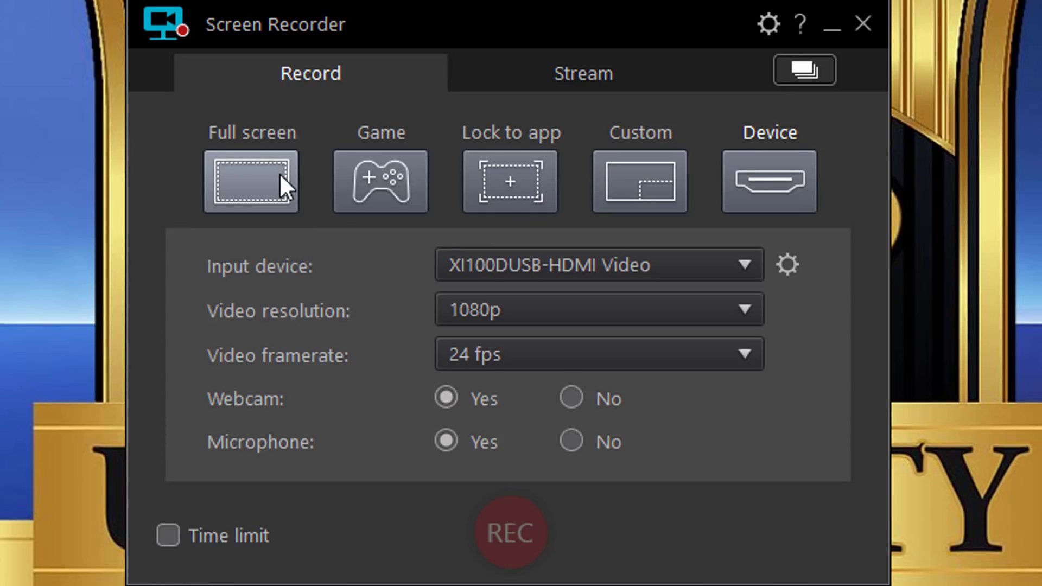
pyautogui.click(261, 191)
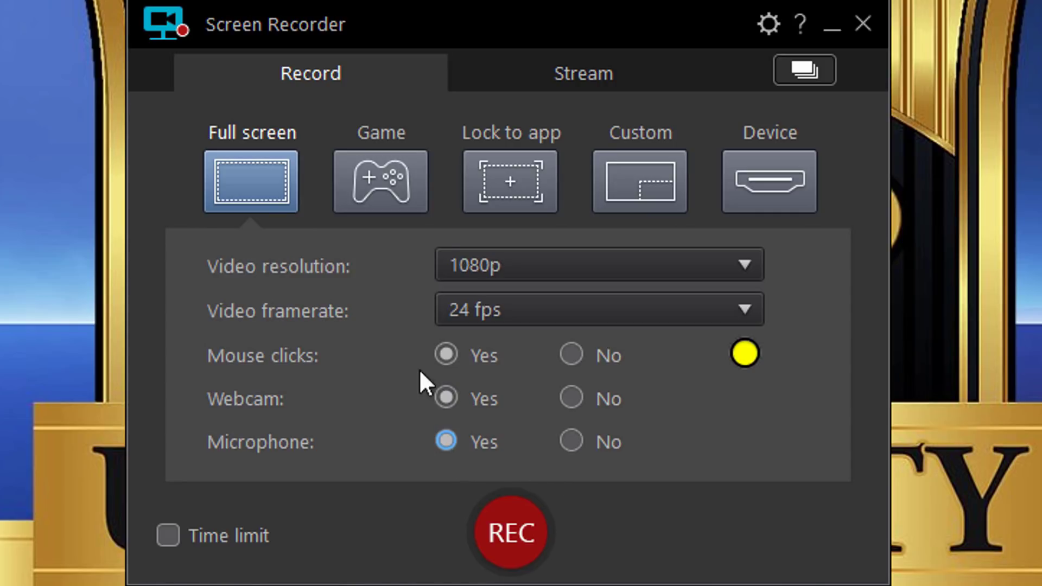
pyautogui.click(388, 187)
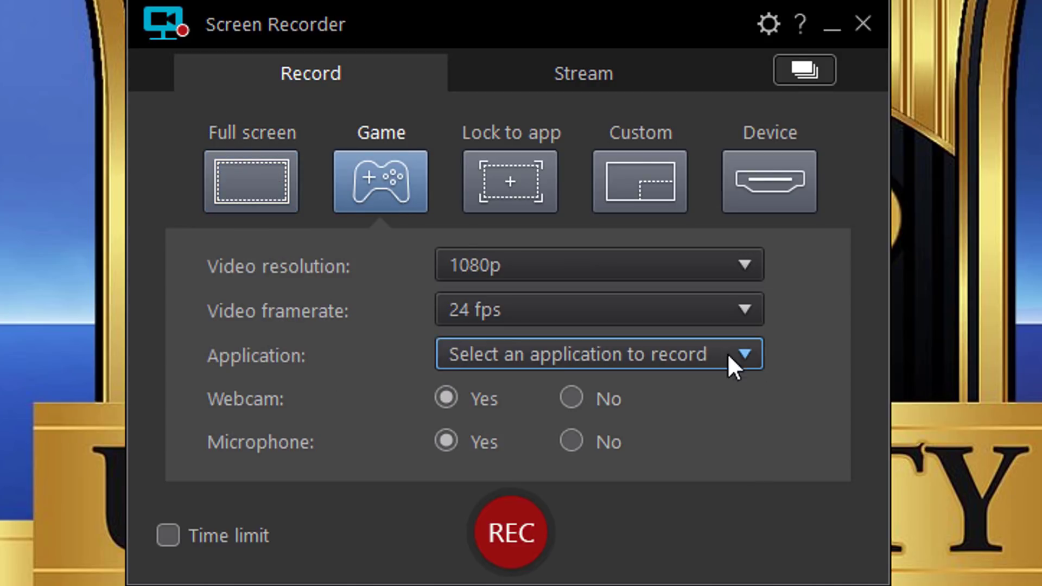
pyautogui.click(735, 359)
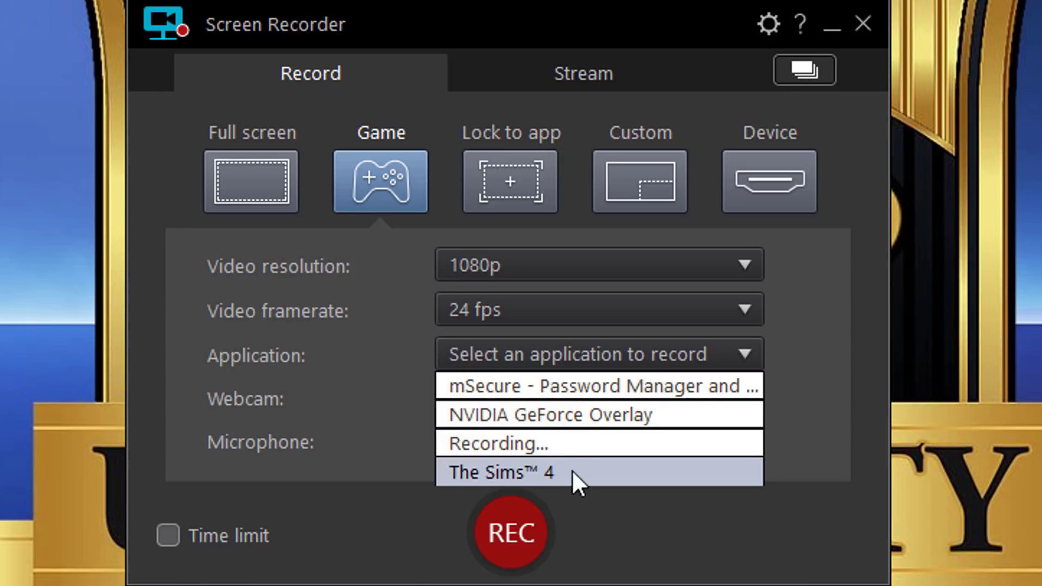
pyautogui.click(388, 426)
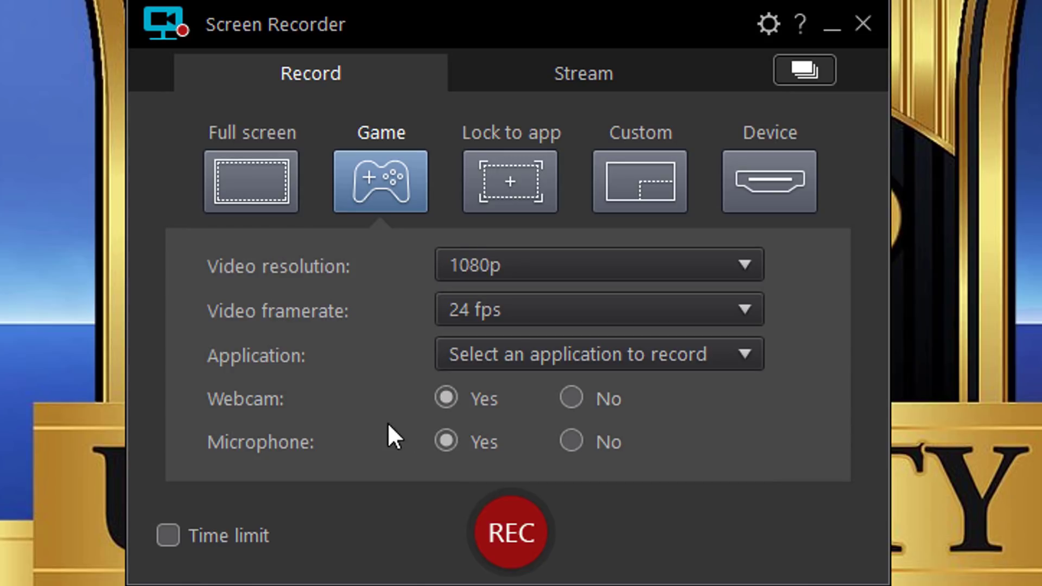
# - Try Device mode with XI100DUSB-HDMI Video as input, then return to Full screen
pyautogui.click(763, 187)
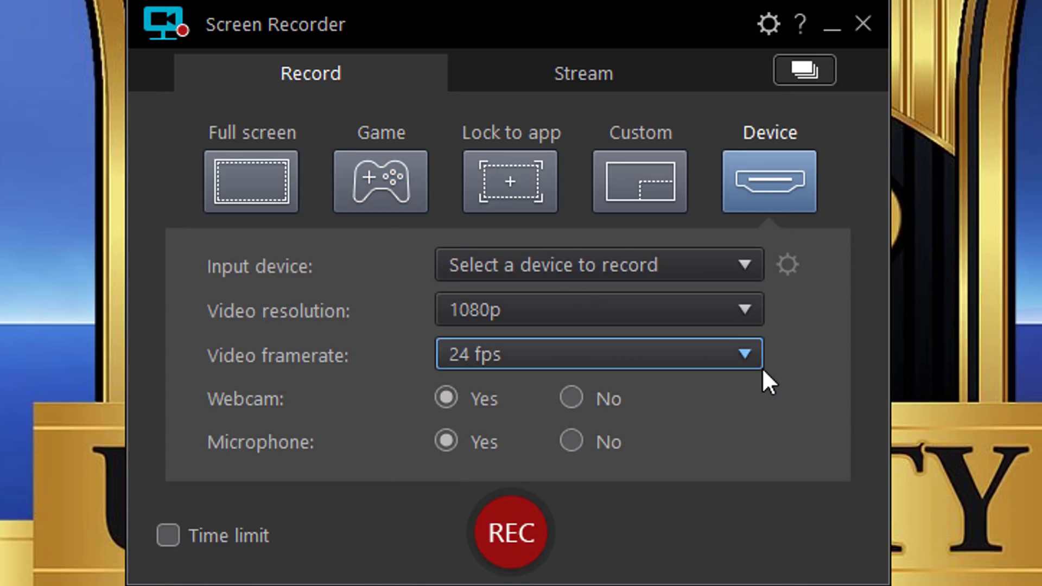
pyautogui.click(739, 267)
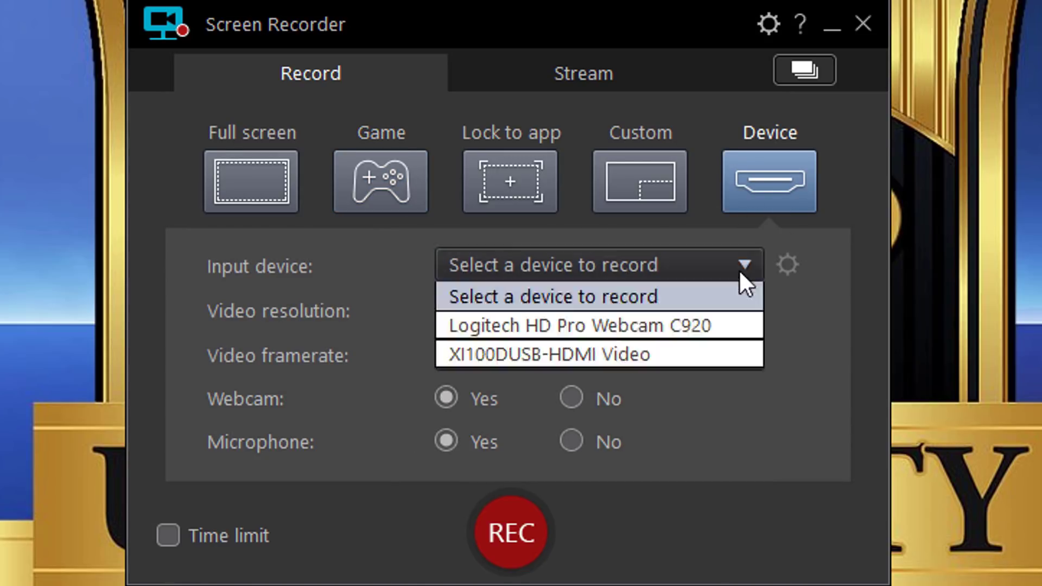
pyautogui.click(650, 356)
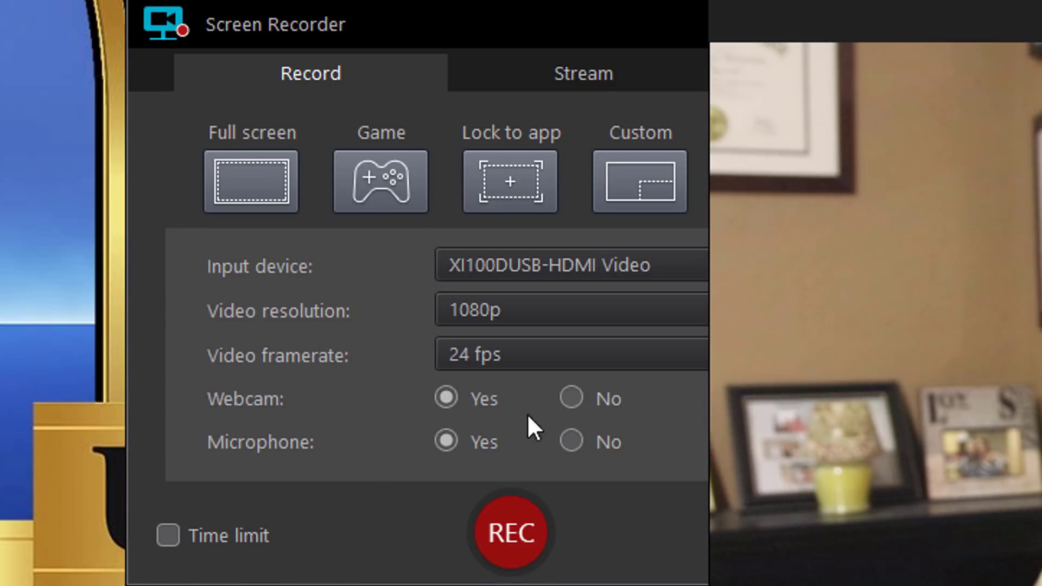
pyautogui.click(255, 173)
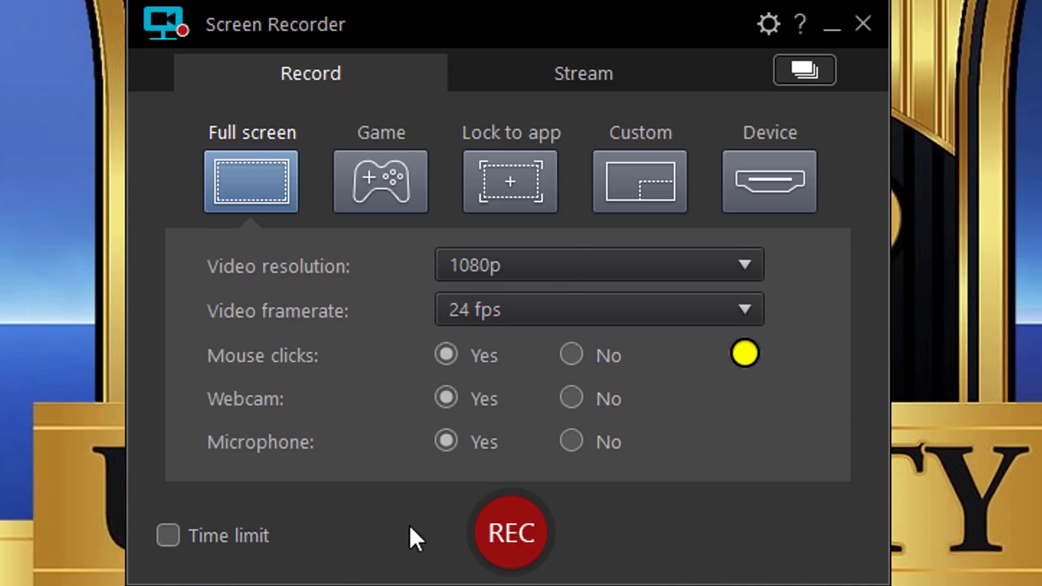
# - Go live to YouTube from the Stream tab and bring up the Live Dashboard in Chrome
pyautogui.click(614, 78)
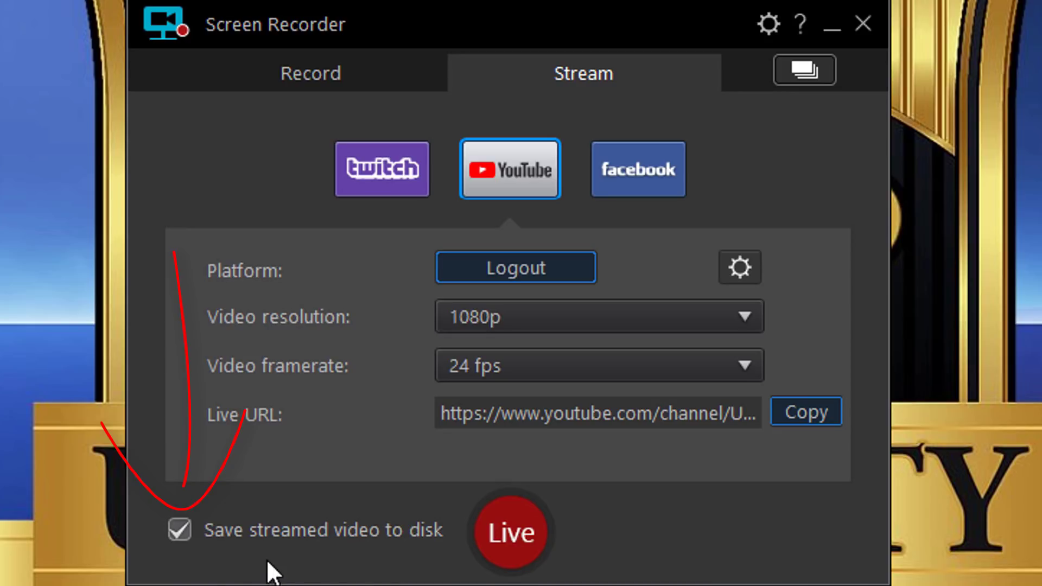
pyautogui.click(511, 543)
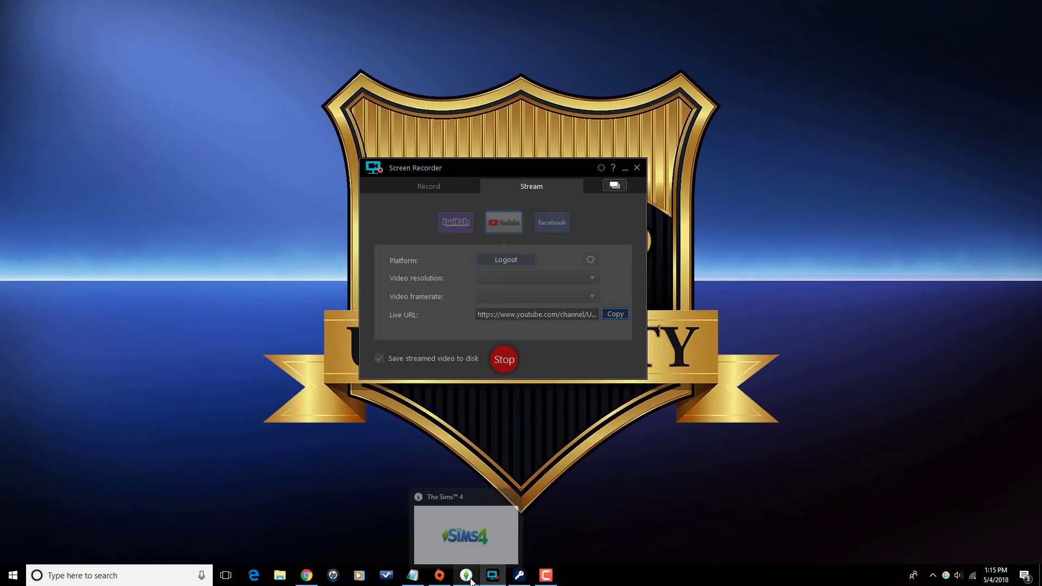
pyautogui.click(306, 577)
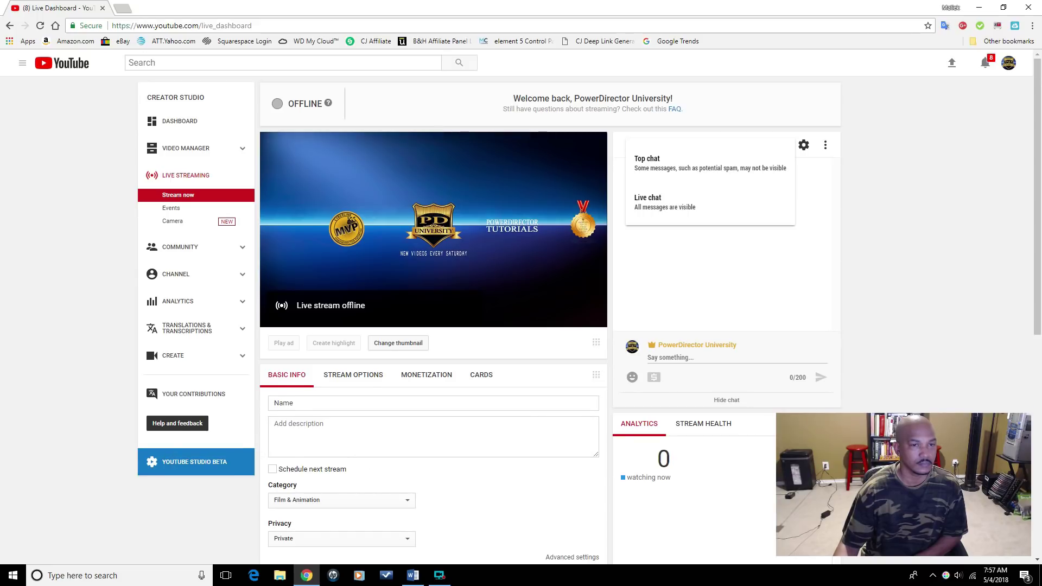
# - Check the LIVE status on the dashboard, then stop the stream in Screen Recorder
pyautogui.scroll(-5, 194, 462)
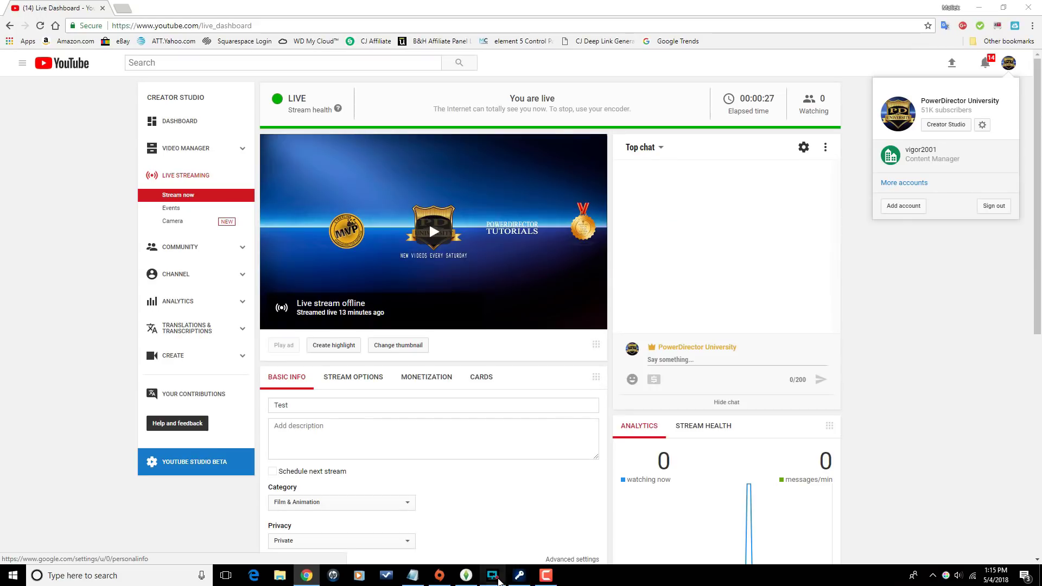
pyautogui.click(493, 577)
pyautogui.click(500, 362)
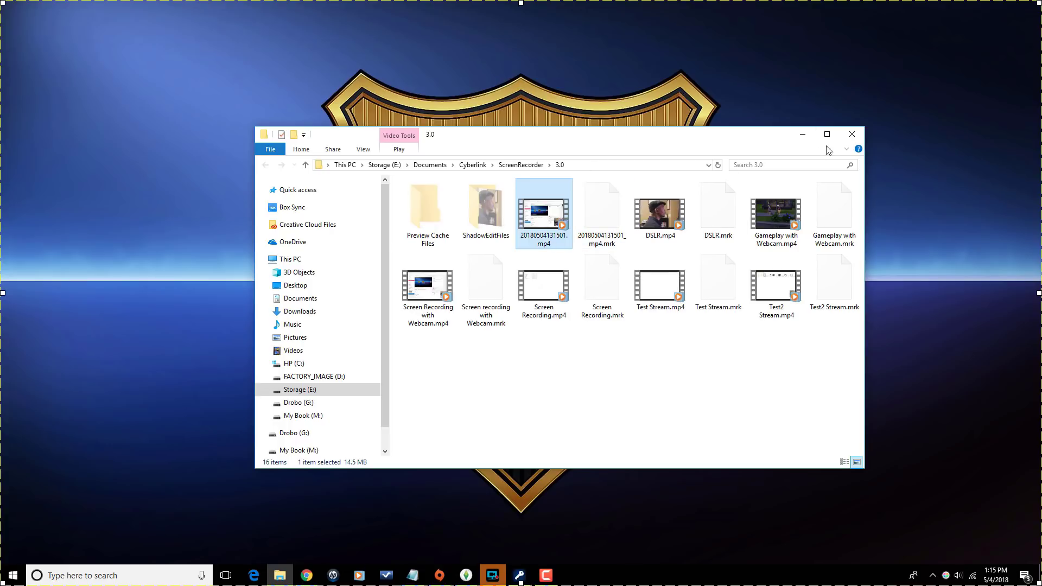
# - Close the File Explorer window showing the saved recording 20180504131501.mp4
pyautogui.click(850, 133)
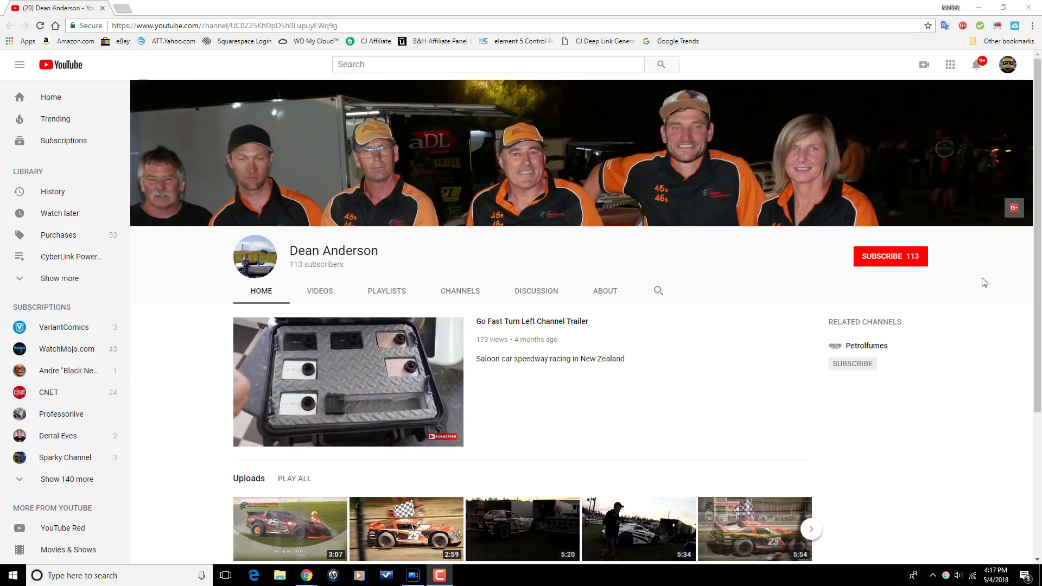
pyautogui.moveTo(1039, 260); pyautogui.dragTo(1035, 395)
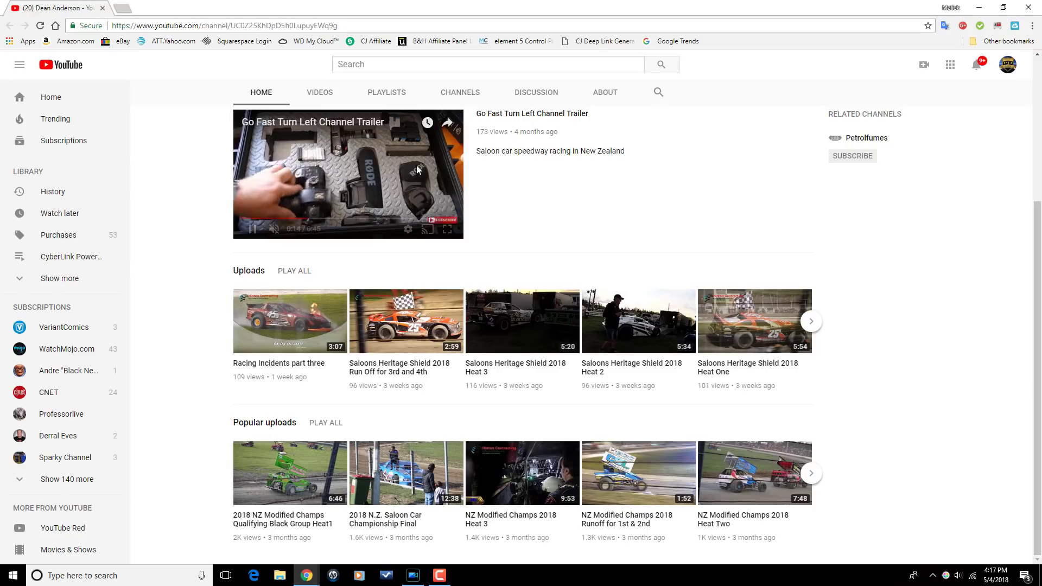
pyautogui.click(320, 93)
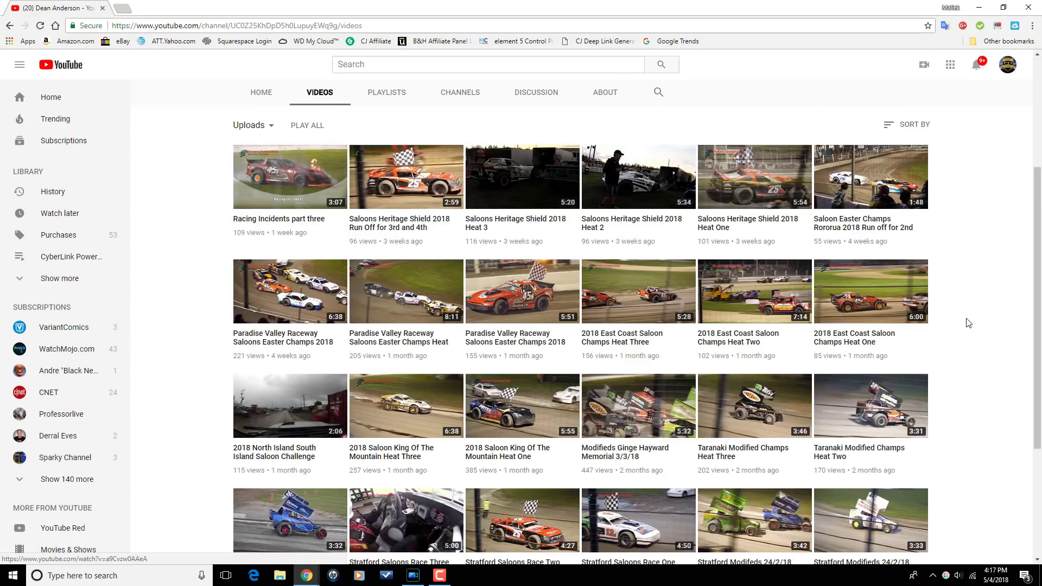
pyautogui.scroll(-5, 970, 325)
pyautogui.scroll(6, 980, 329)
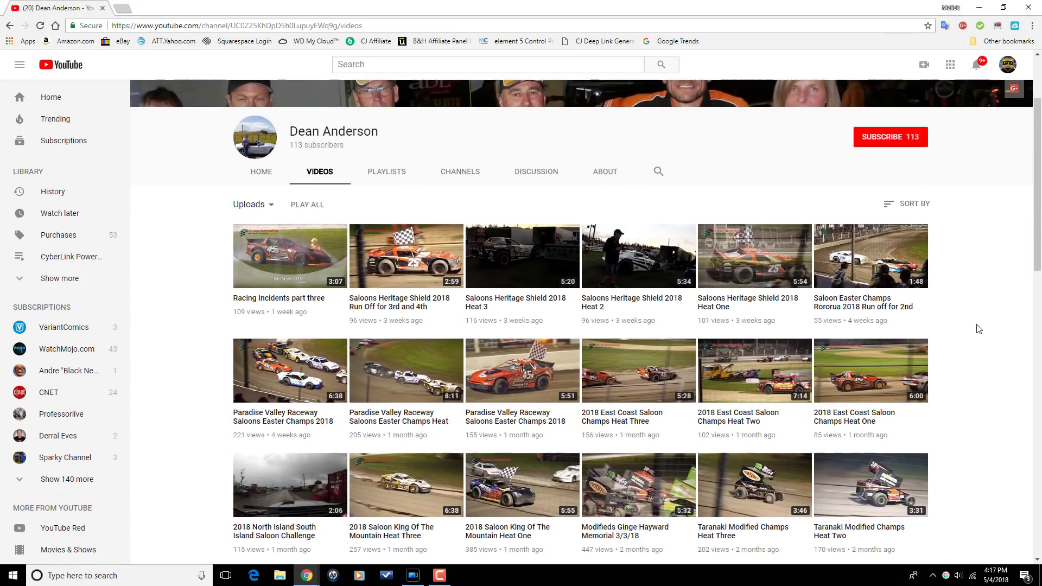
pyautogui.scroll(3, 628, 288)
pyautogui.click(272, 296)
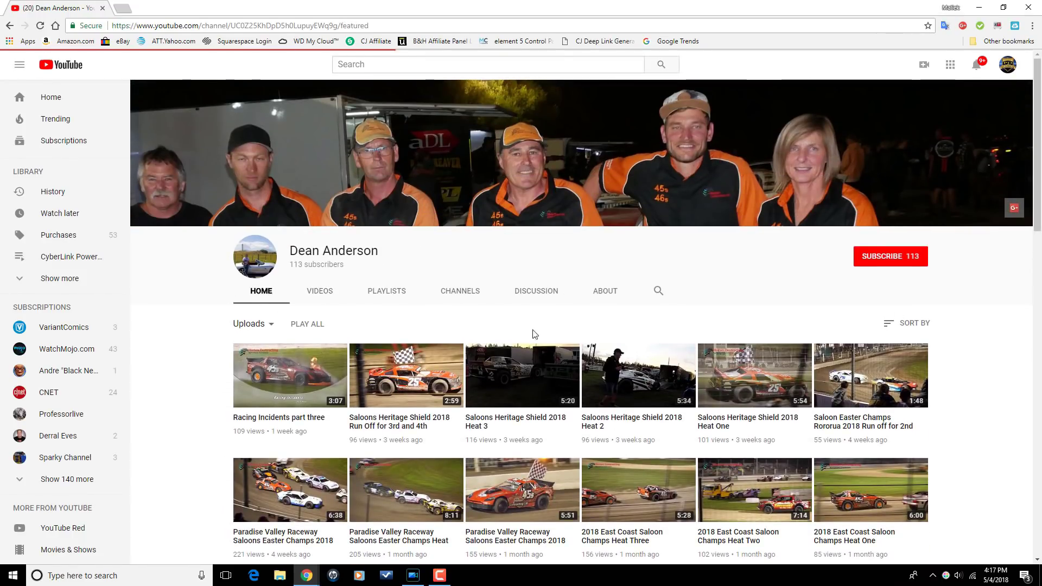